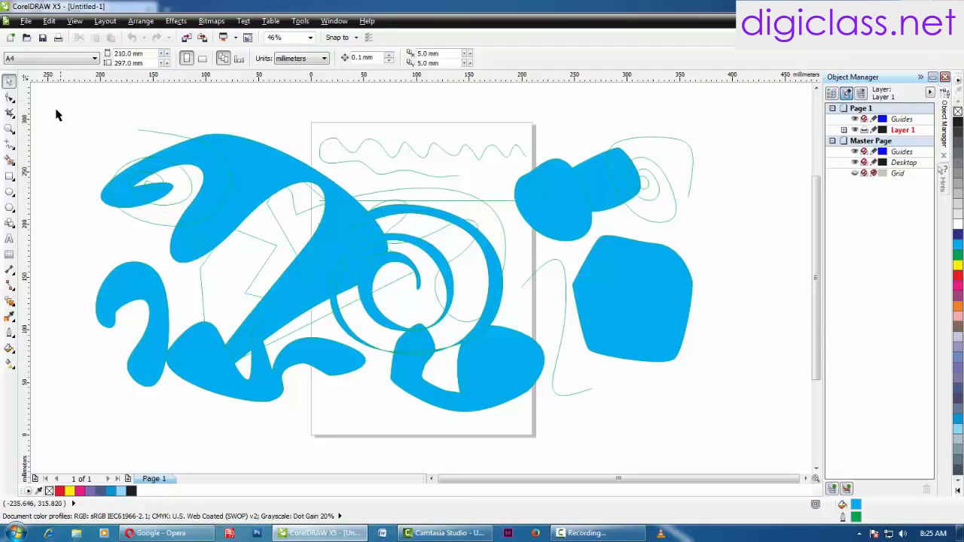
Move the large blue curved shape down and to the left, then clear the selection
left_click(221, 214)
left_click_drag(259, 166, 201, 226)
left_click_drag(48, 100, 687, 433)
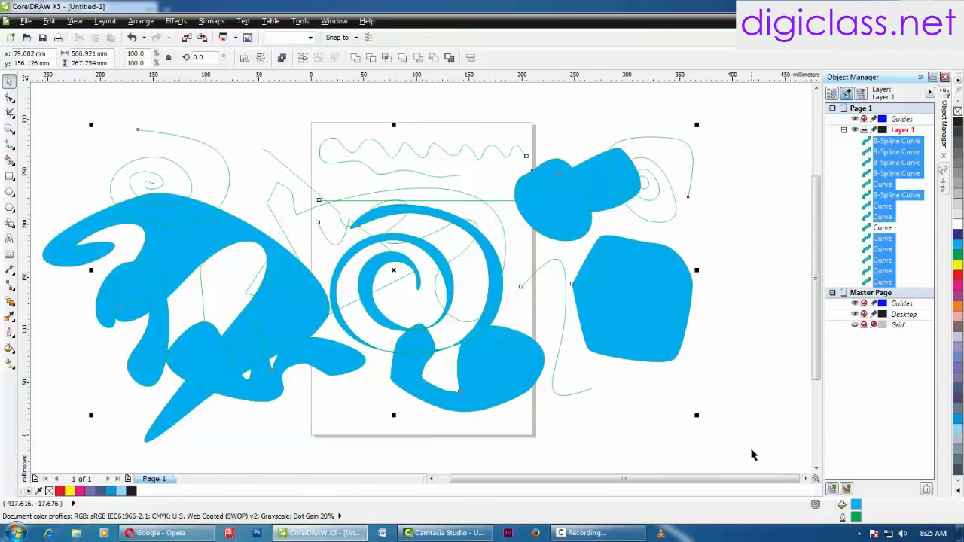
left_click(190, 464)
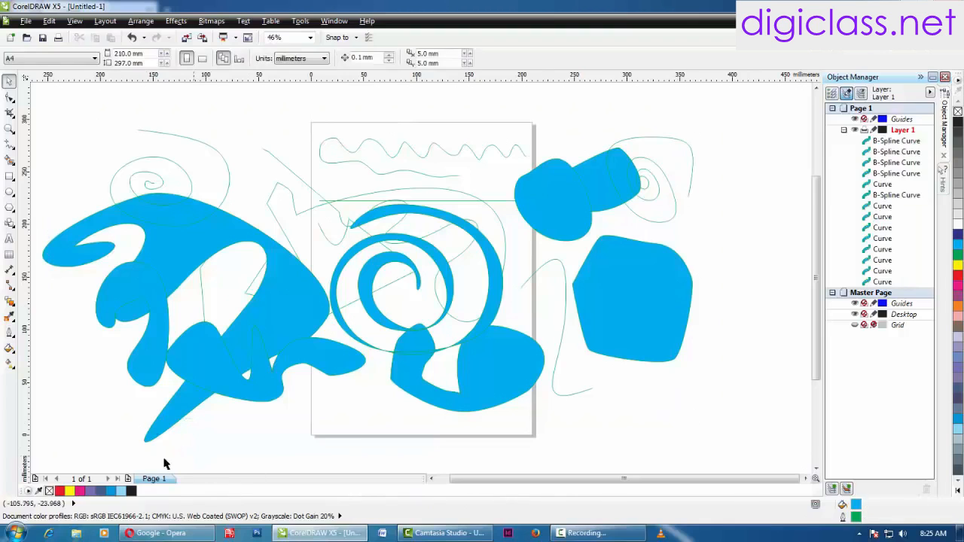
Add a new page after Page 1
left_click_drag(131, 149, 234, 211)
left_click(276, 454)
left_click(128, 478)
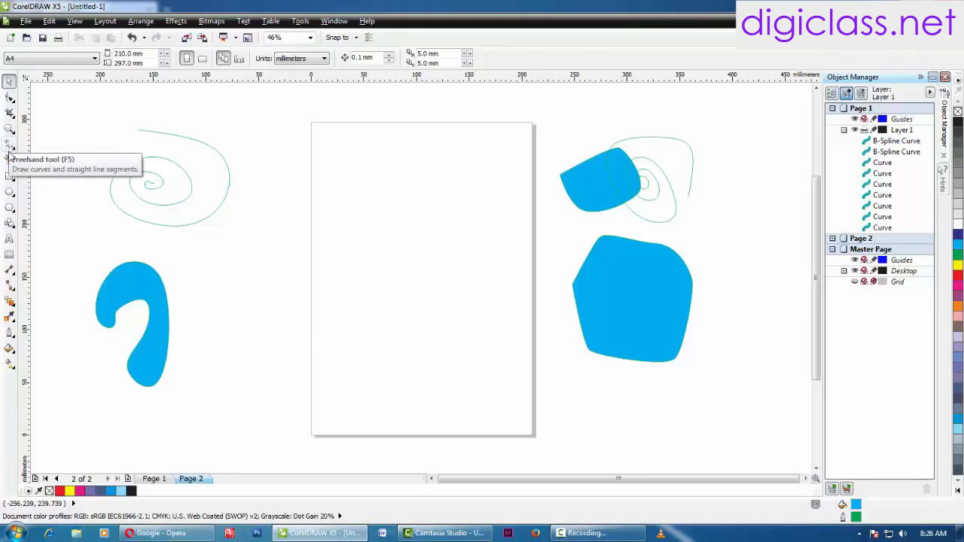
Draw a closed four-sided shape about 121 by 103 mm in the upper part of Page 2 with the Freehand tool
left_click(9, 144)
left_click(345, 160)
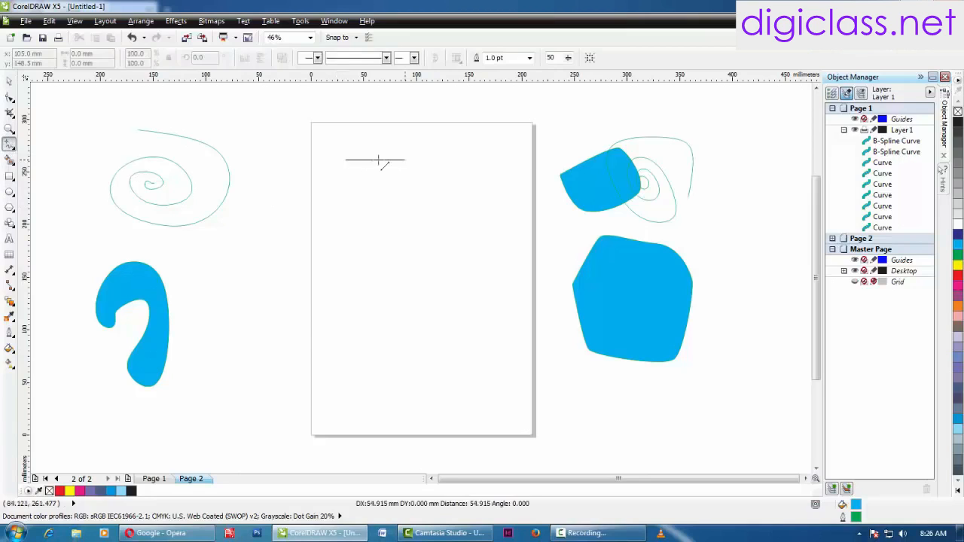
left_click(473, 159)
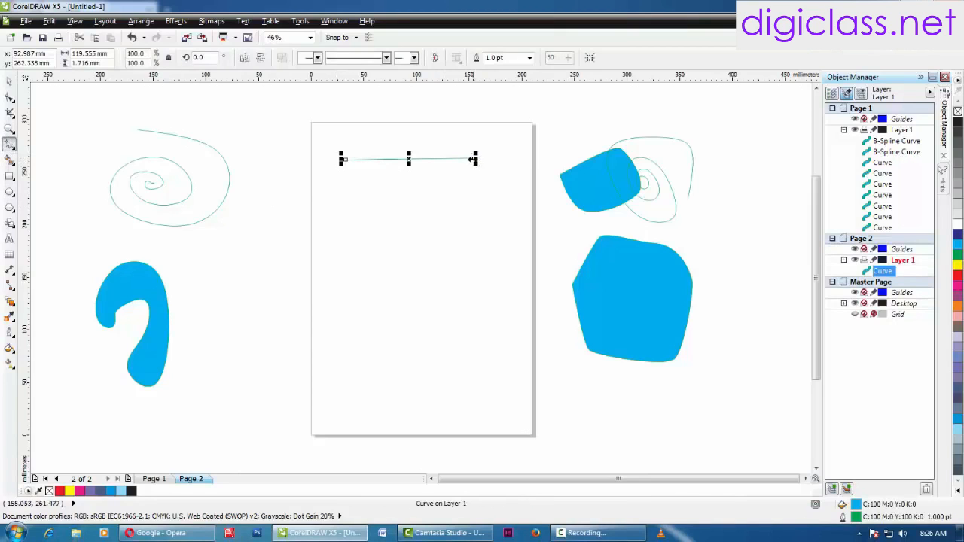
left_click(473, 158)
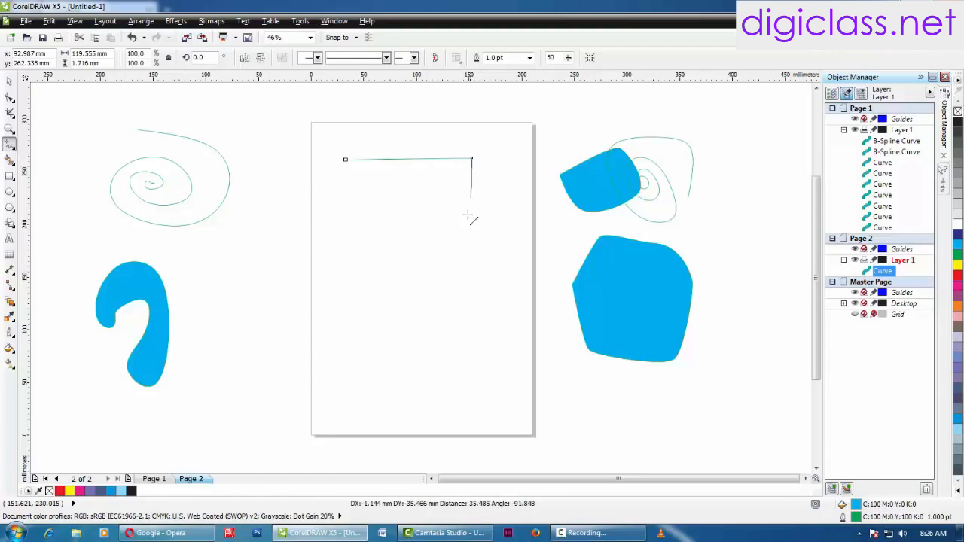
double_click(465, 265)
left_click(343, 265)
left_click(345, 159)
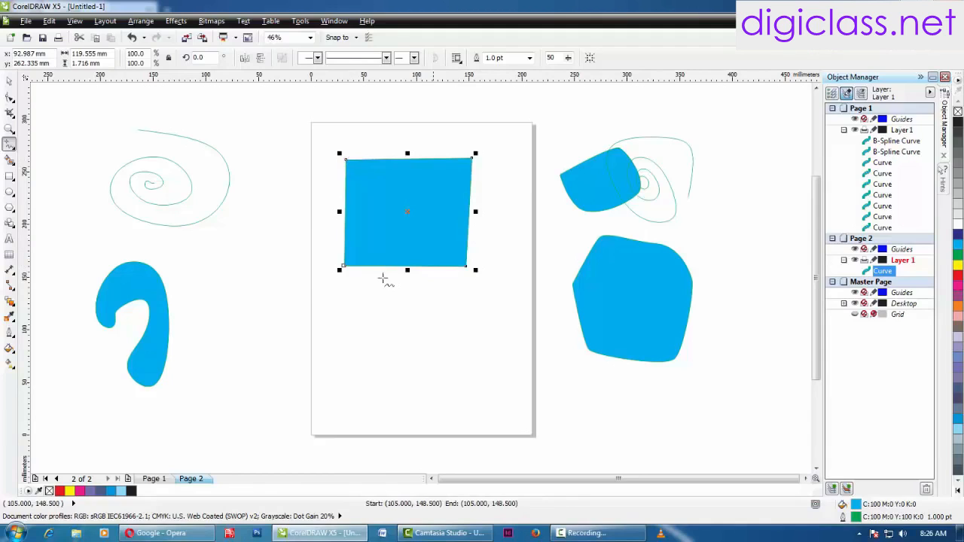
Move the blue four-sided shape about 34 mm down and slightly to the right on Page 2
left_click(9, 81)
left_click(303, 180)
left_click(431, 255)
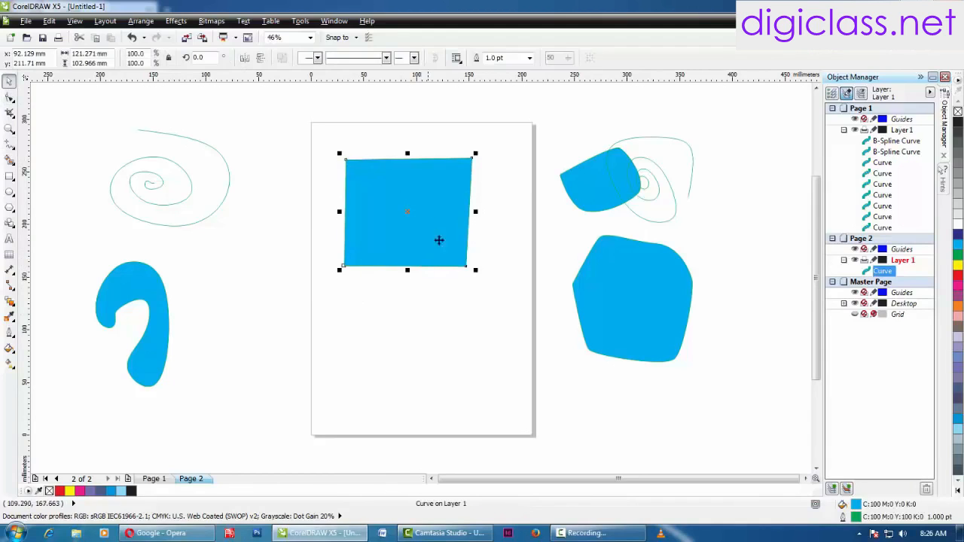
left_click_drag(430, 199, 435, 237)
left_click(295, 197)
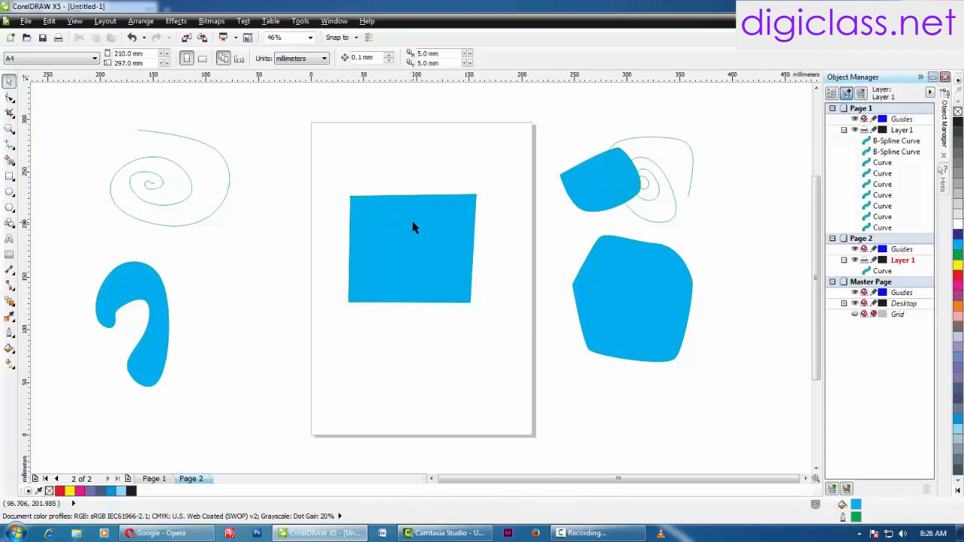
left_click(426, 261)
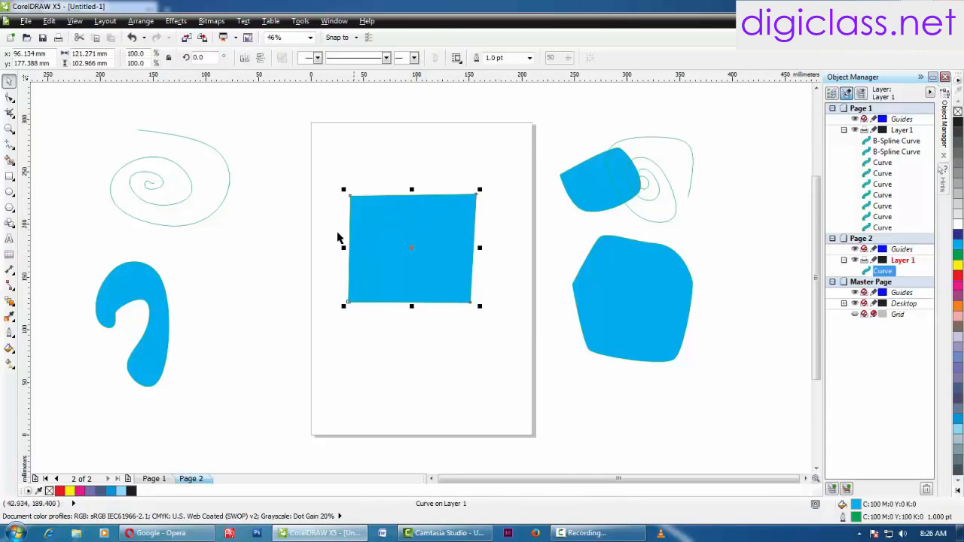
key("Escape")
key("Tab")
key("Escape")
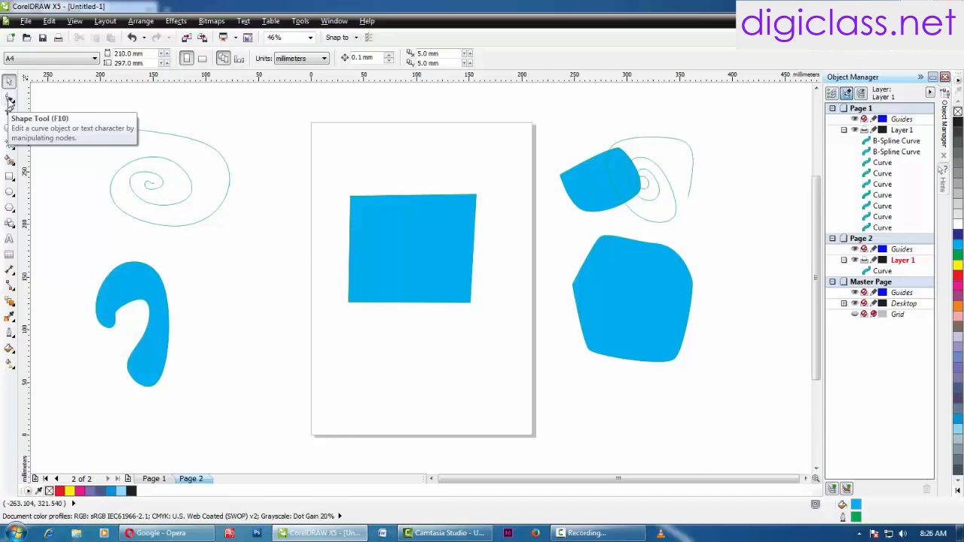
Reshape the blue four-sided shape by moving its four corner nodes outward, making it about 215 by 181 mm
left_click(10, 100)
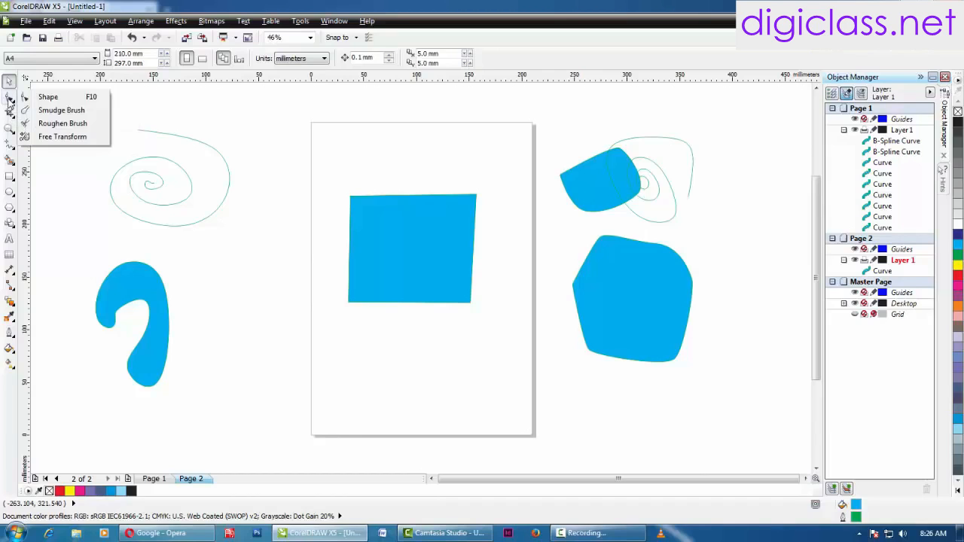
left_click(48, 97)
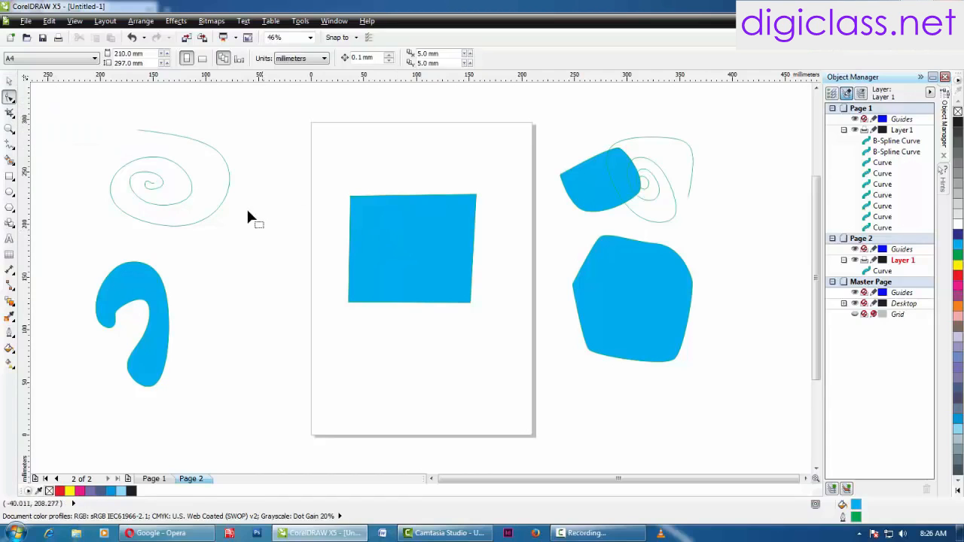
left_click(422, 271)
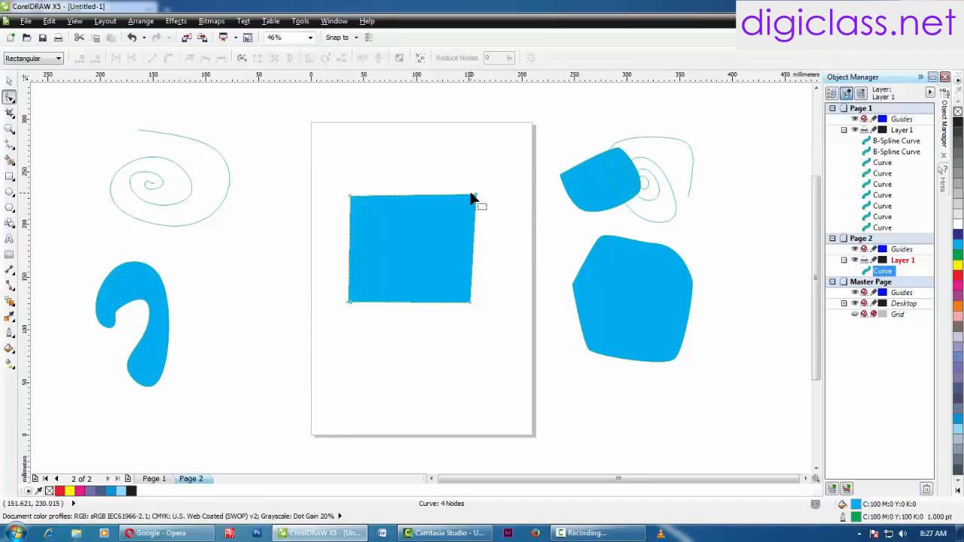
left_click_drag(472, 304, 531, 329)
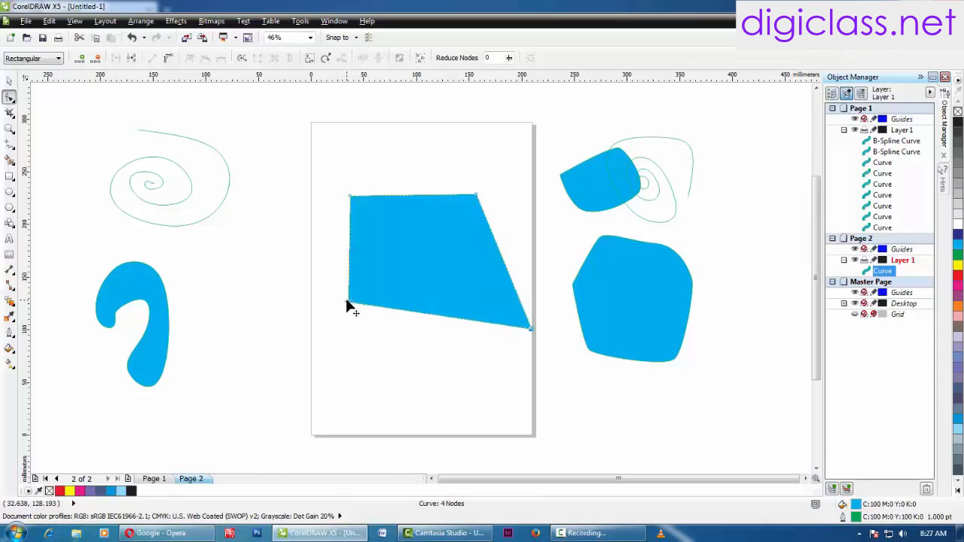
left_click_drag(348, 303, 329, 369)
left_click_drag(349, 196, 305, 191)
left_click_drag(478, 198, 489, 179)
left_click(283, 139)
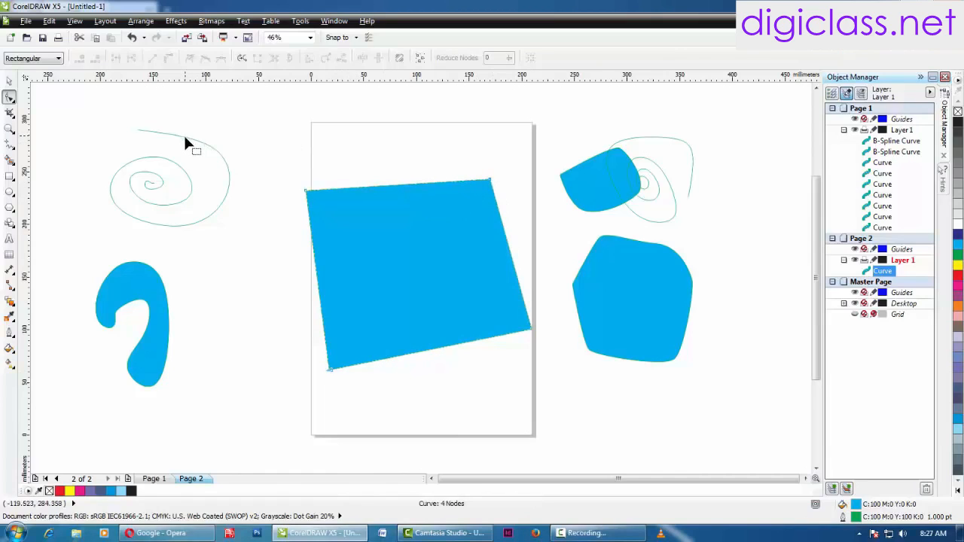
Enlarge the outer turns of the left spiral by moving its B-spline control points outward with the Shape tool
left_click(185, 138)
left_click_drag(225, 140, 235, 121)
left_click_drag(235, 198, 254, 208)
left_click_drag(189, 238, 189, 255)
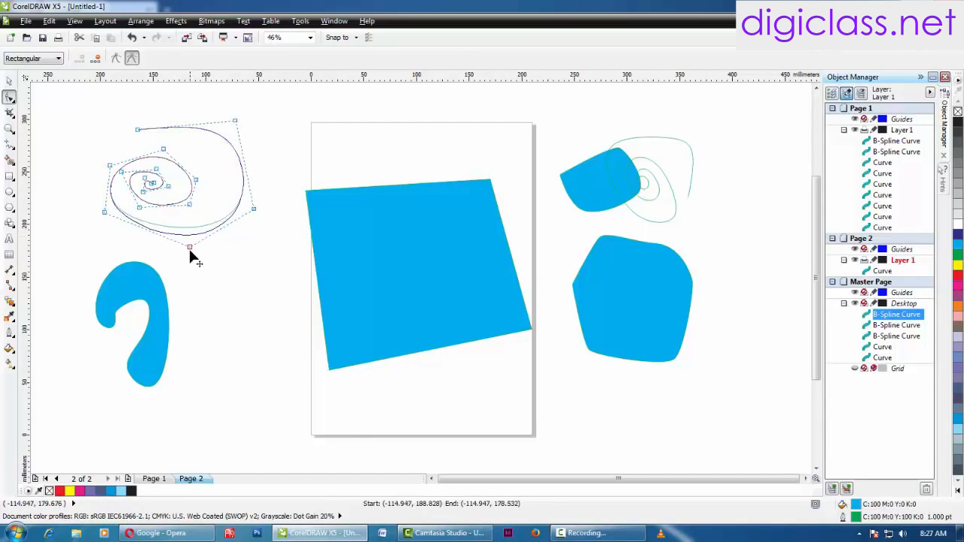
left_click_drag(104, 212, 96, 229)
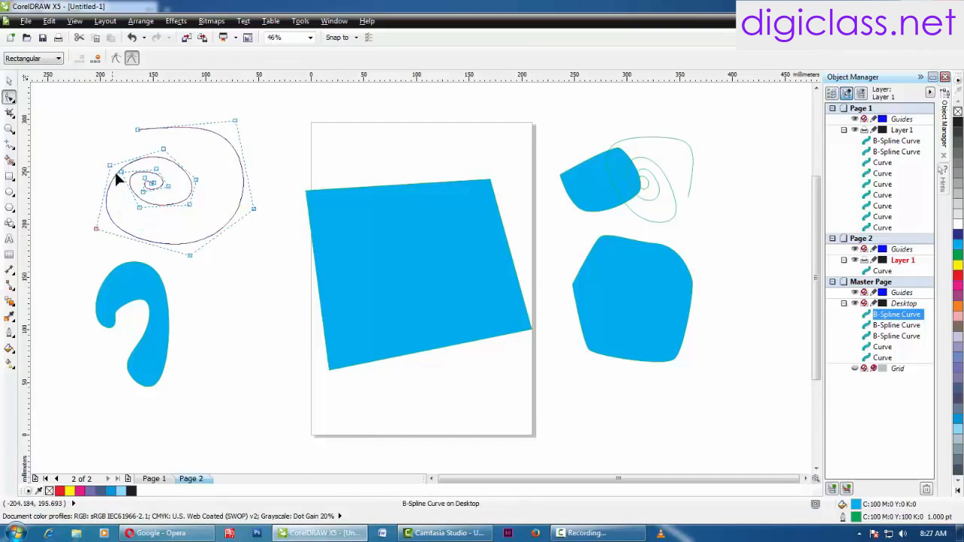
left_click_drag(110, 165, 103, 160)
left_click_drag(164, 149, 169, 140)
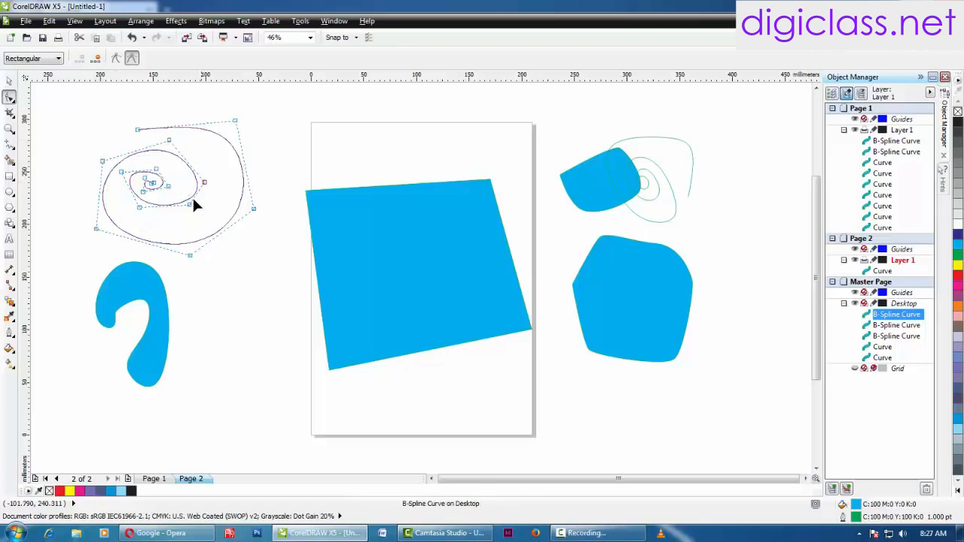
left_click(319, 156)
left_click(241, 202)
left_click(253, 201)
left_click(324, 211)
Move the blue four-sided shape slightly up and to the right
left_click(10, 82)
left_click(299, 192)
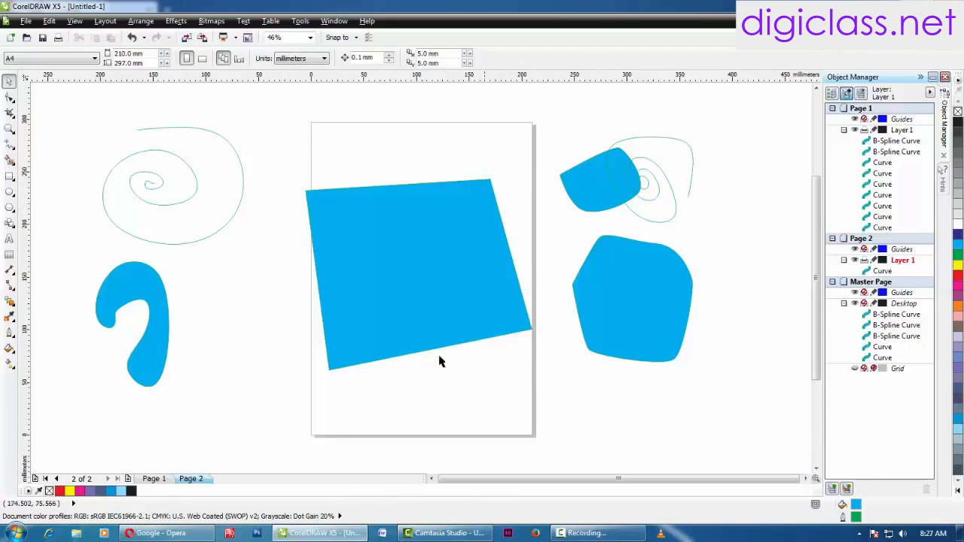
left_click_drag(374, 314, 382, 309)
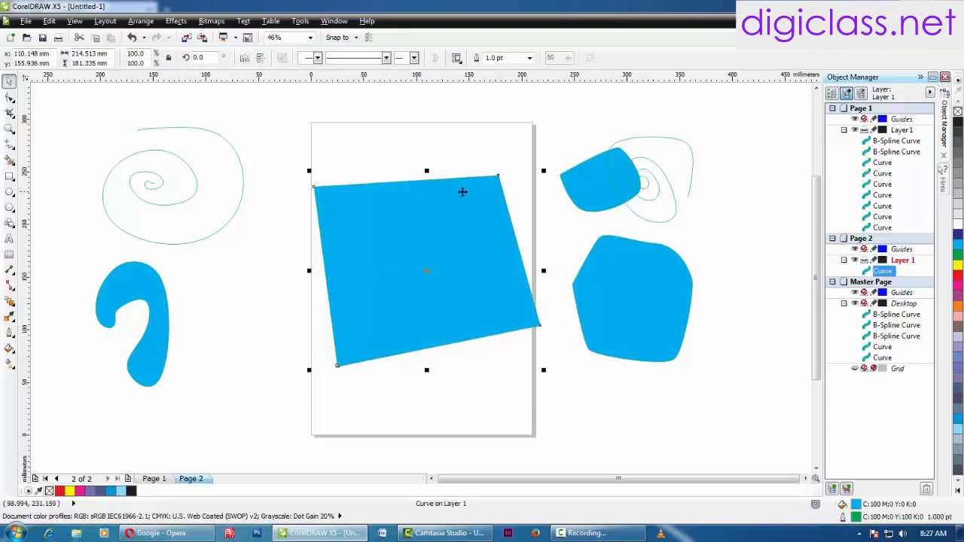
left_click(606, 403)
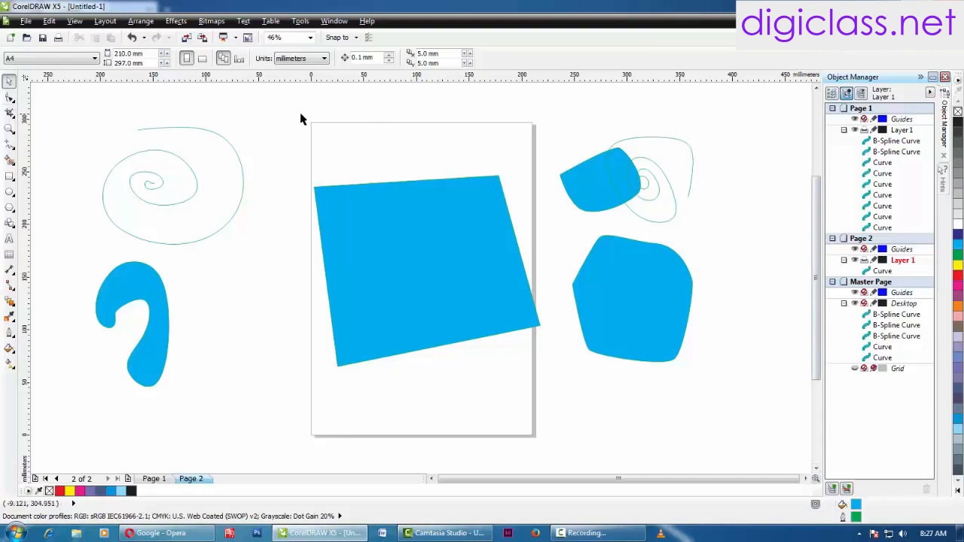
Add a horizontal guideline across the blue shape's upper edge at about 238 mm on the vertical ruler
left_click(351, 237)
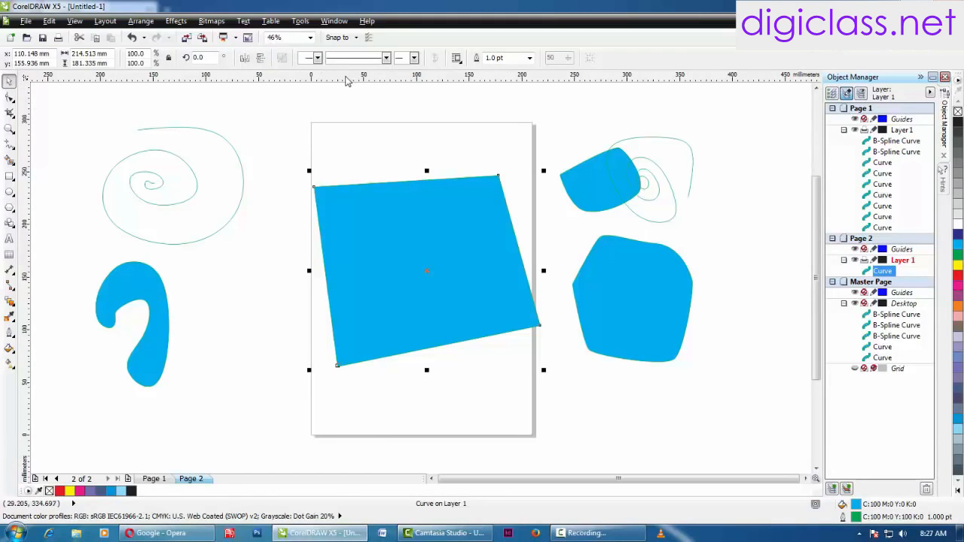
left_click_drag(345, 76, 350, 184)
left_click(296, 155)
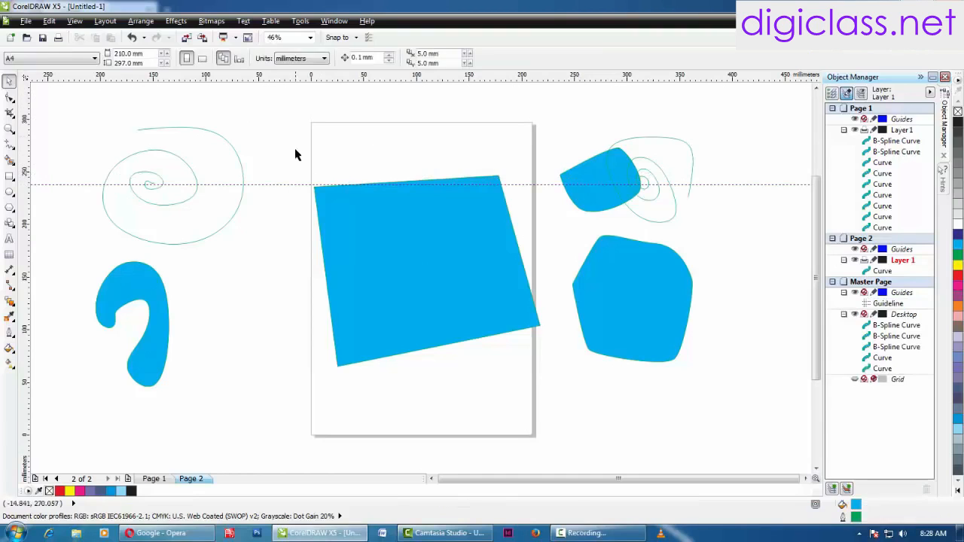
Move the blue four-sided shape about 22 mm to the right and 5 mm down
left_click(384, 287)
left_click_drag(383, 263, 406, 267)
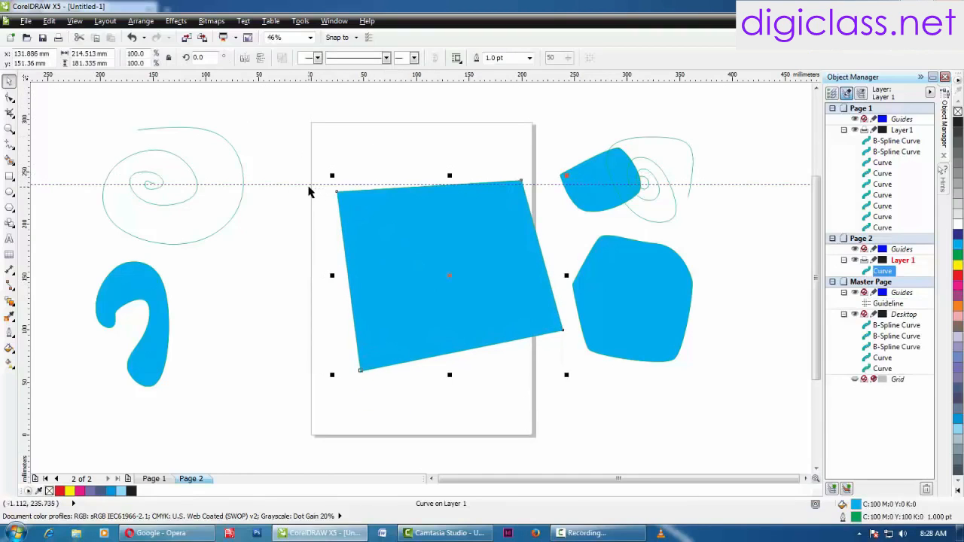
left_click(293, 188)
Raise the horizontal guideline to about 250 mm, just above the blue shape
left_click(286, 184)
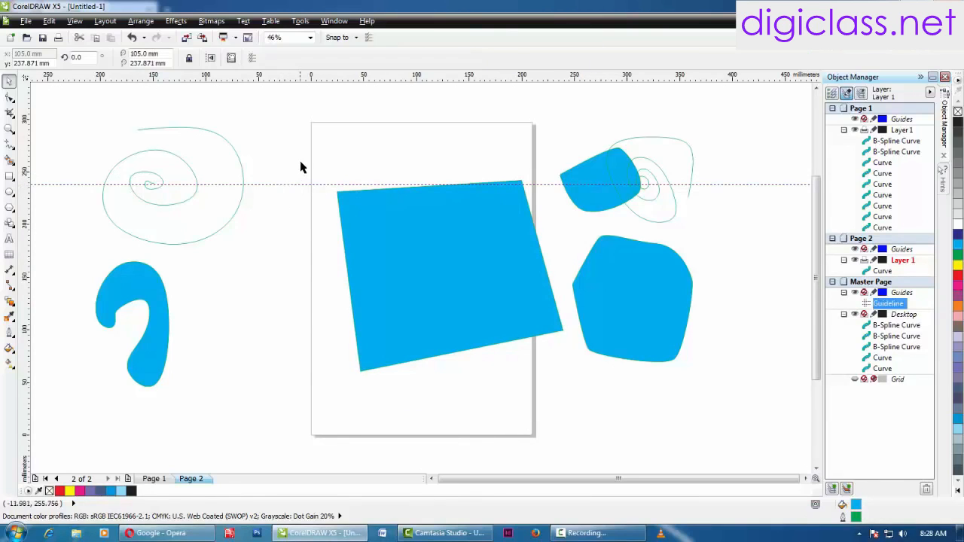
left_click(298, 194)
mouse_move(302, 184)
left_mouse_down()
mouse_move(301, 153)
mouse_move(302, 170)
left_mouse_up()
left_click(298, 218)
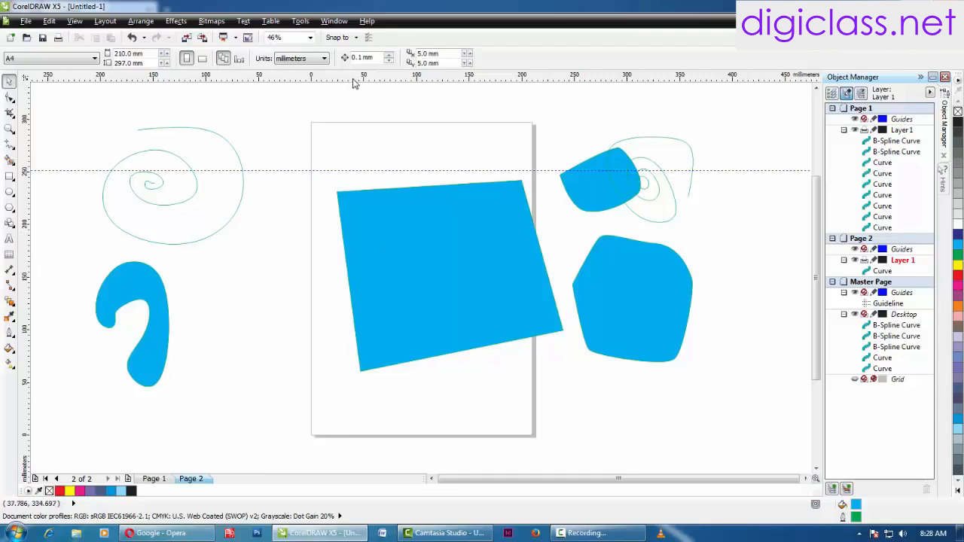
Add a horizontal guideline at about 71.6 mm and two vertical guidelines at about 27.5 mm and 189.9 mm
left_click_drag(337, 81, 332, 360)
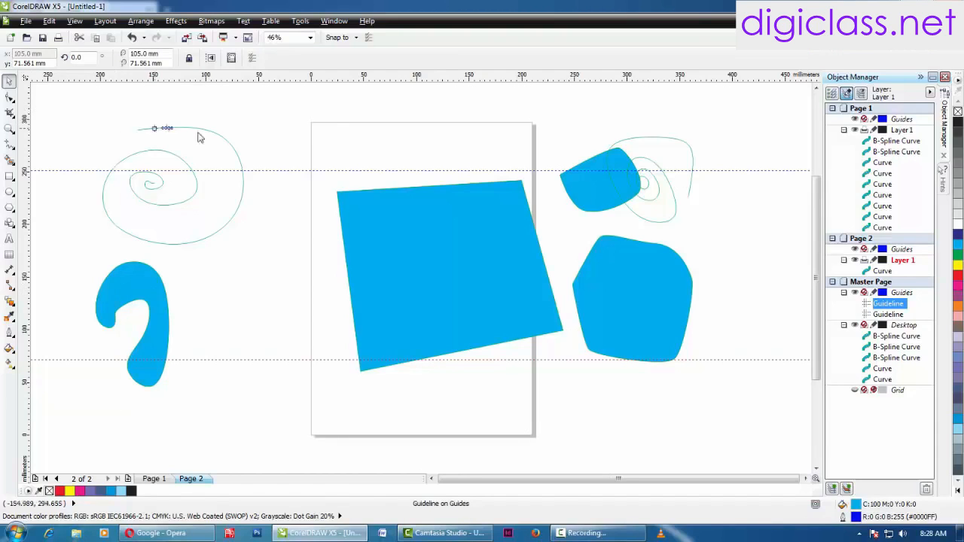
left_click_drag(341, 156, 340, 157)
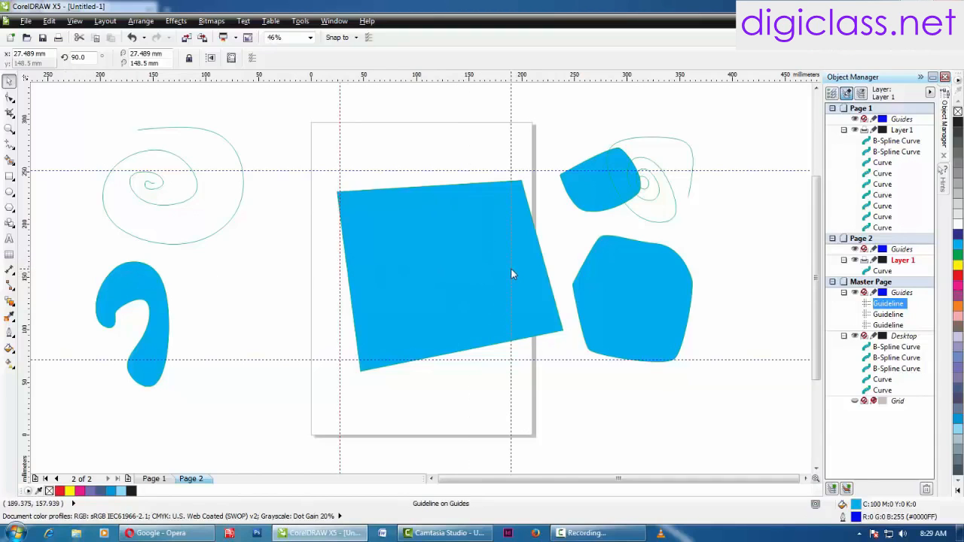
left_click_drag(511, 268, 511, 268)
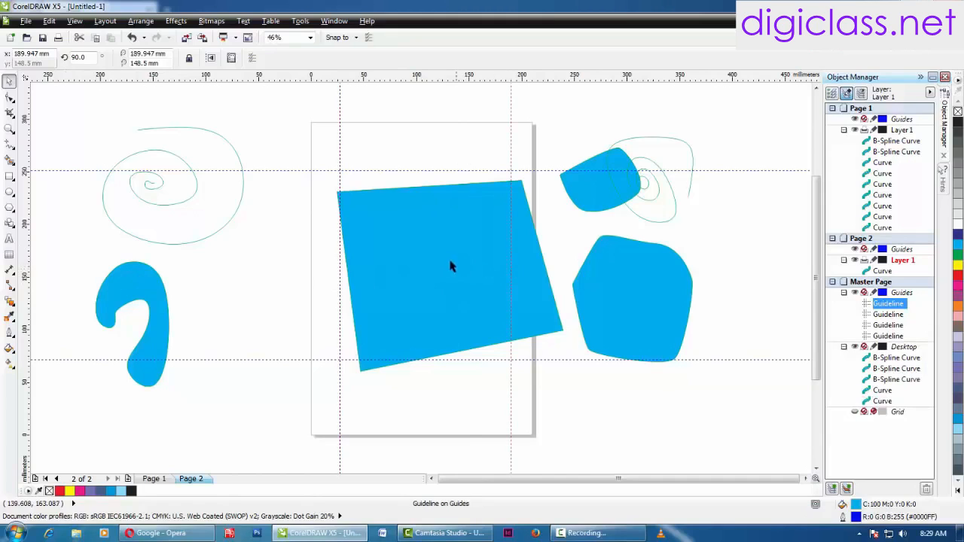
left_click(724, 230)
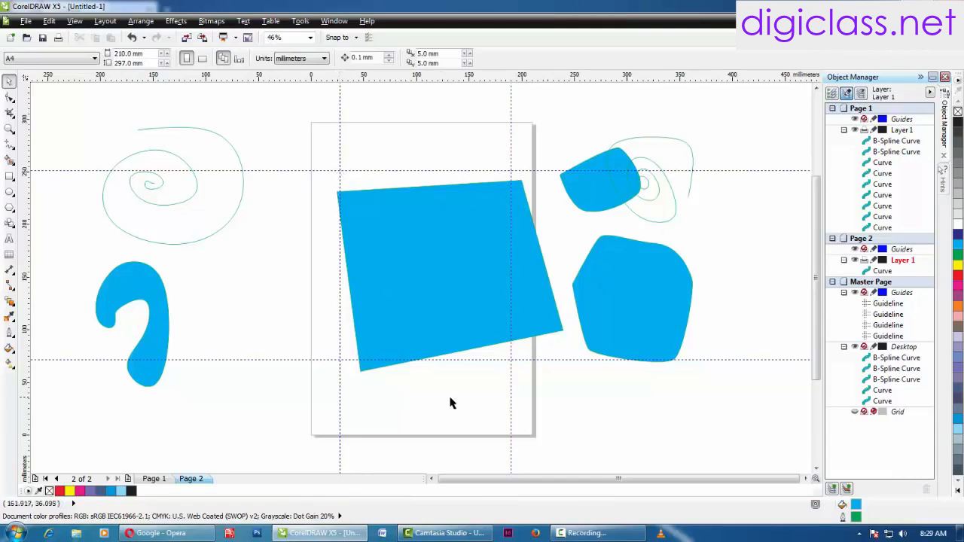
Align the blue shape's two upper corner nodes with the intersections of the upper horizontal guideline and the vertical guidelines
left_click(10, 96)
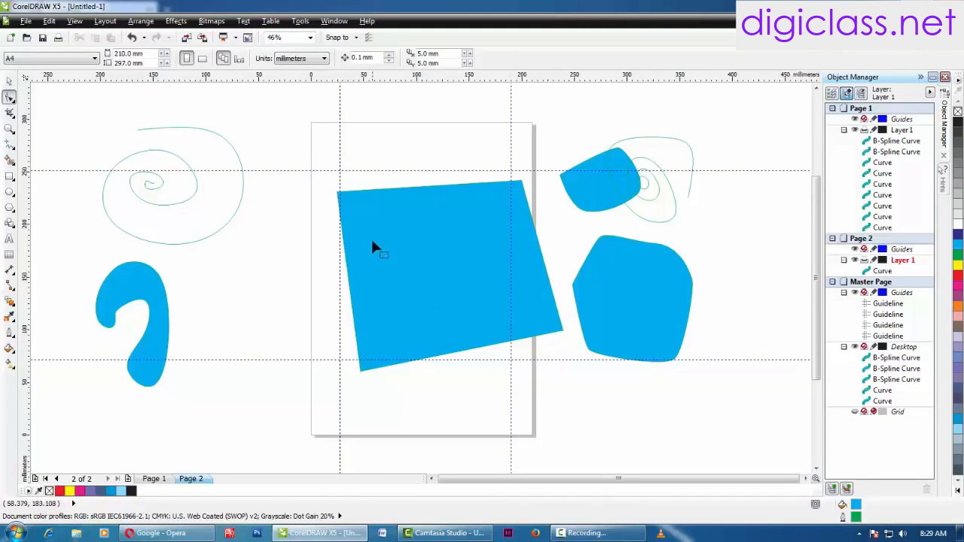
left_click(388, 257)
left_click_drag(337, 191, 584, 218)
left_click(10, 128)
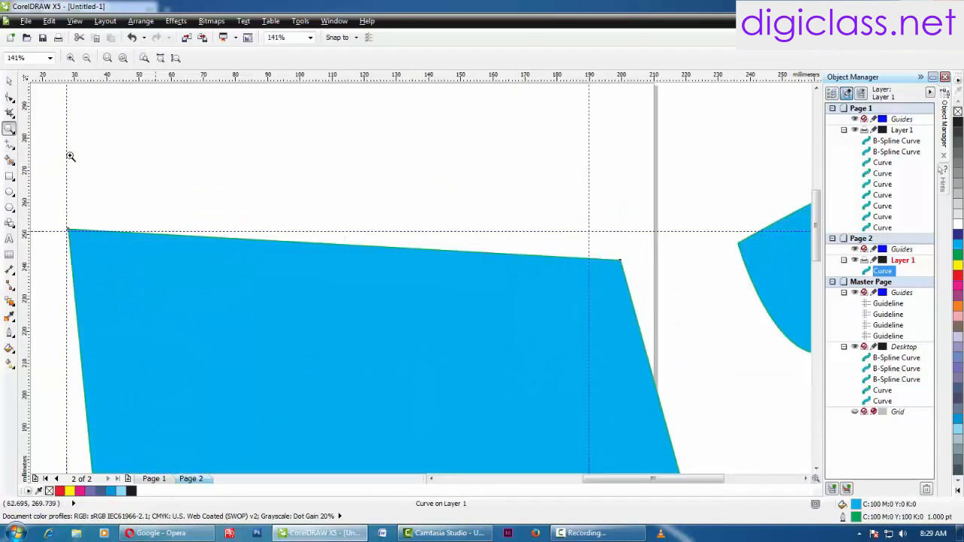
left_click(9, 96)
left_click(70, 230)
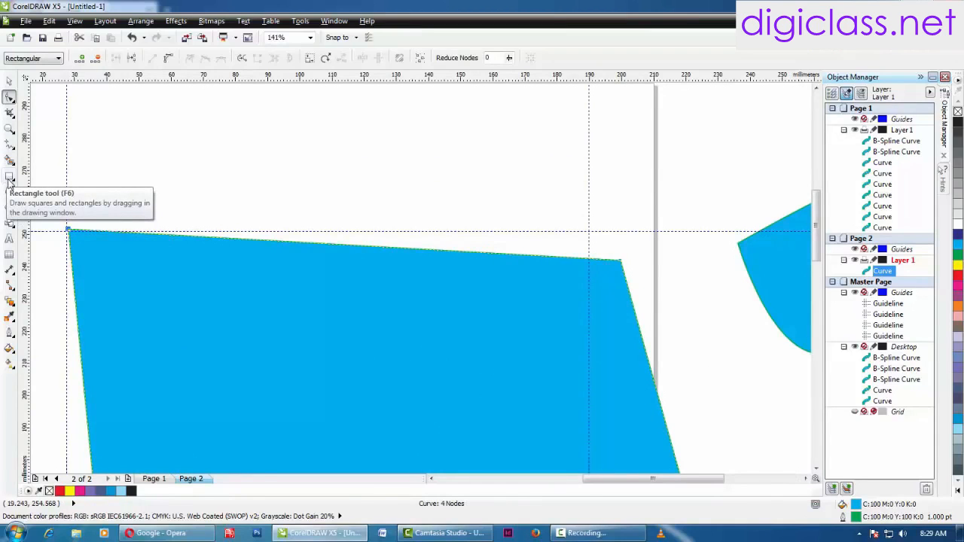
mouse_move(69, 232)
left_mouse_down()
mouse_move(70, 258)
mouse_move(67, 232)
left_mouse_up()
left_click_drag(620, 261, 589, 232)
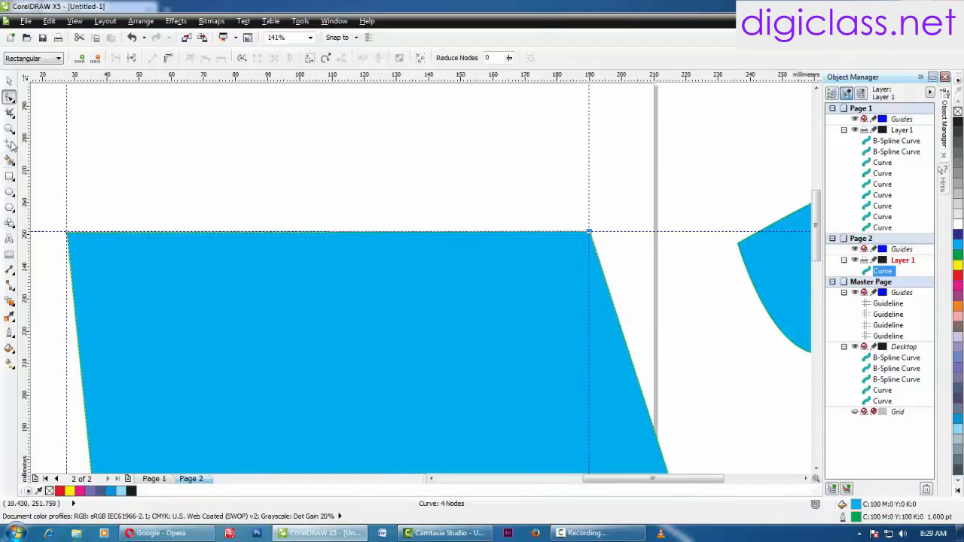
Refine the blue shape's upper-left corner node so it sits exactly on the intersection of the guidelines
left_click(9, 129)
left_click_drag(54, 219, 134, 271)
left_click(9, 97)
left_click_drag(219, 179, 214, 181)
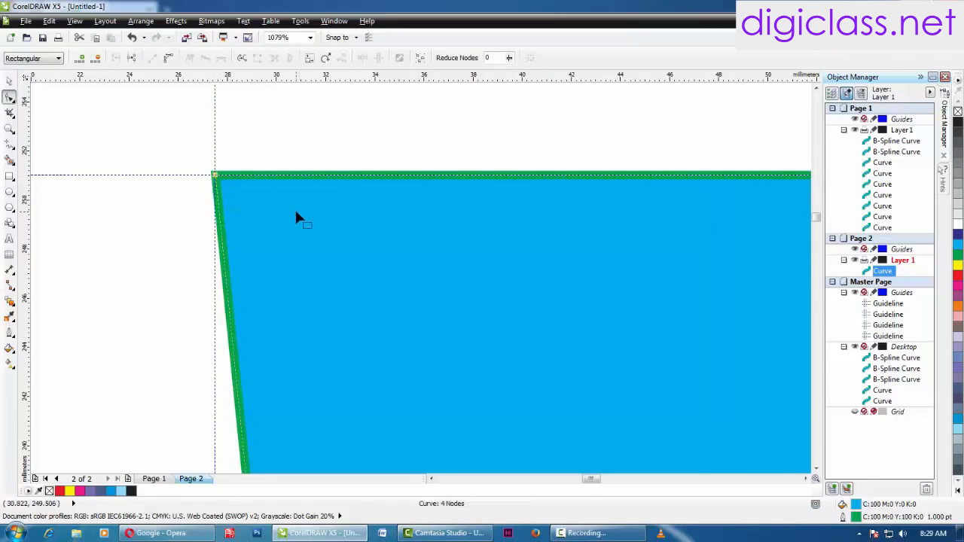
left_click(224, 196)
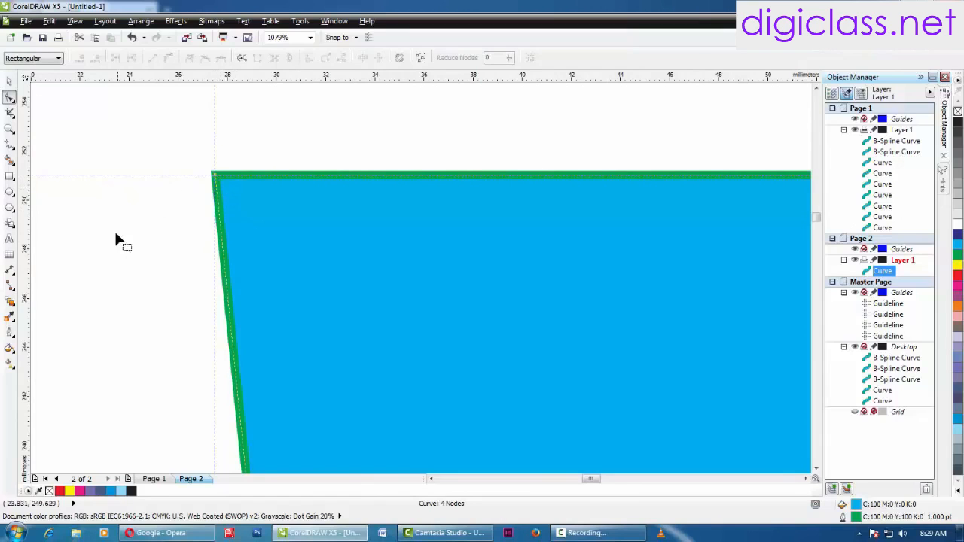
scroll(262, 240, "down", 3)
Move the blue shape's two lower corner nodes onto the intersections of the lower horizontal guideline and the vertical guidelines
left_click(9, 129)
scroll(432, 260, "down", 1)
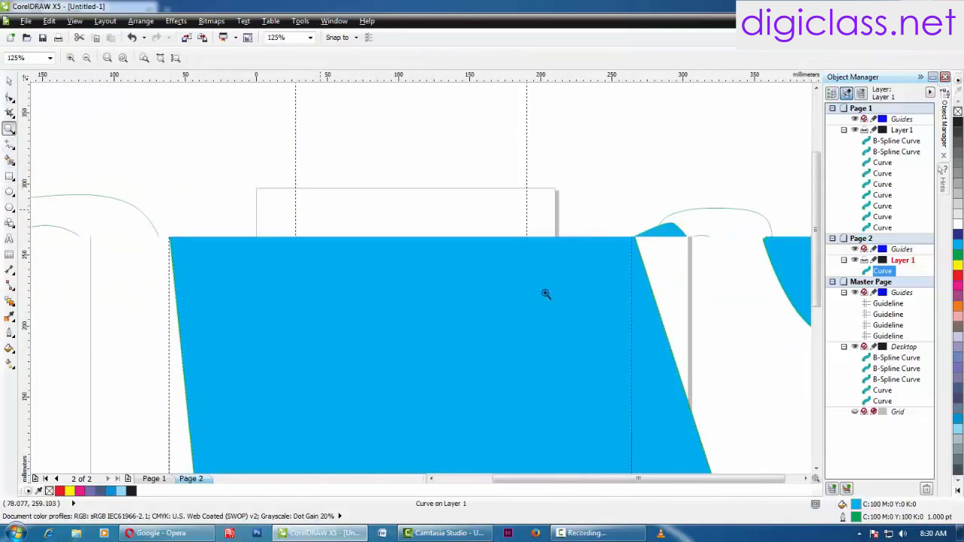
scroll(440, 258, "down", 1)
left_click_drag(327, 376, 489, 422)
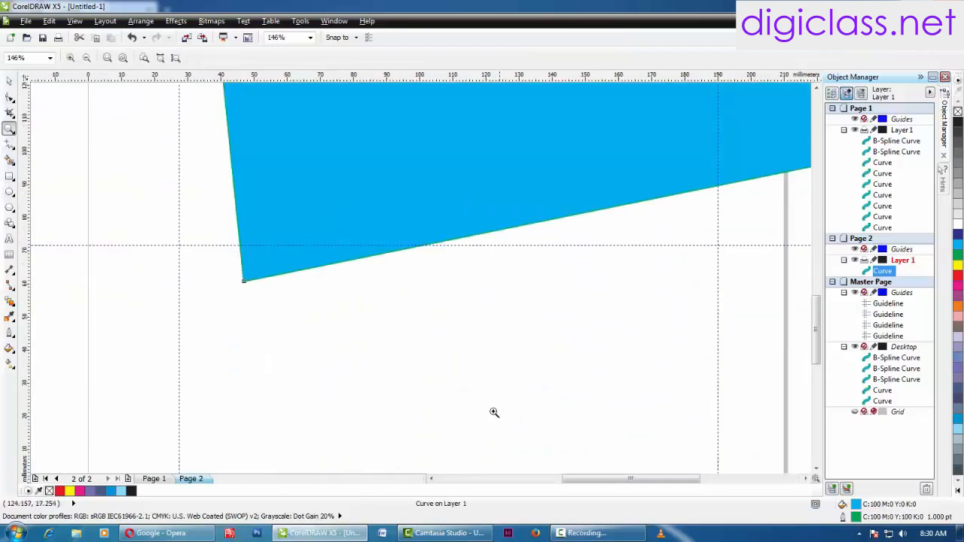
left_click(9, 97)
left_click(243, 280)
left_click_drag(243, 280, 180, 244)
left_click_drag(669, 479, 753, 479)
left_click_drag(414, 153, 254, 247)
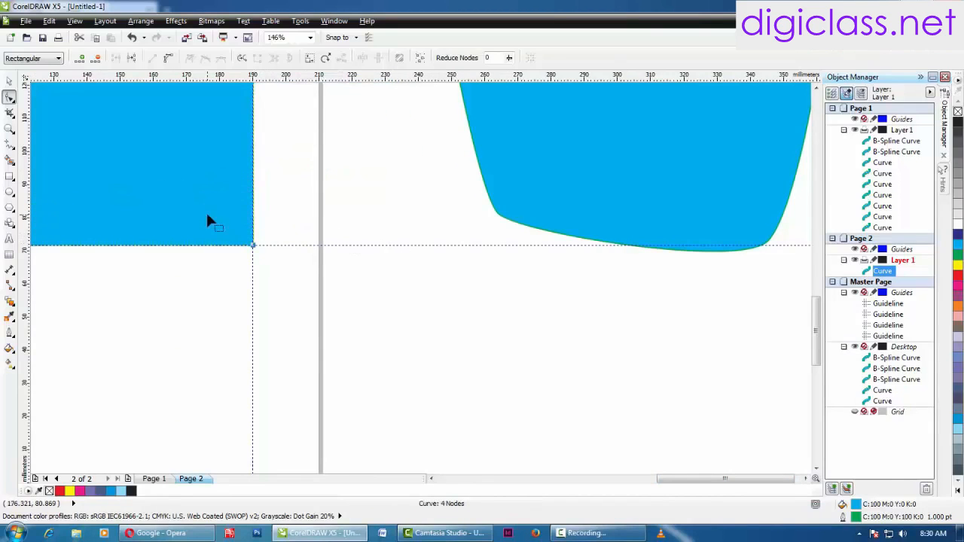
Scale the squared-up blue shape down to about 101 by 112 mm, keeping it between the guidelines
scroll(207, 220, "down", 5)
left_click(9, 128)
left_click_drag(122, 134, 217, 234)
left_click(9, 81)
key("F10")
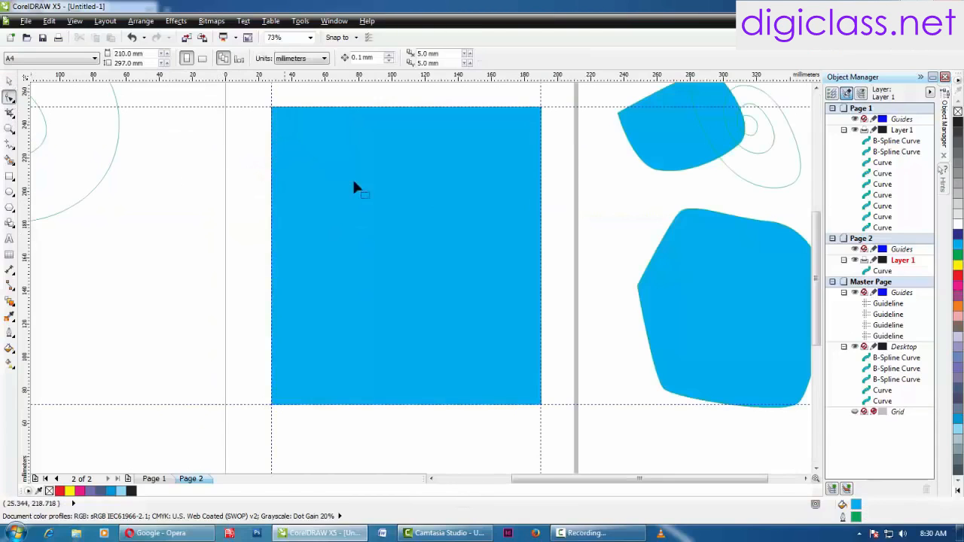
left_click(9, 81)
left_click(402, 208)
left_click_drag(542, 103, 439, 219)
left_click_drag(365, 305, 425, 235)
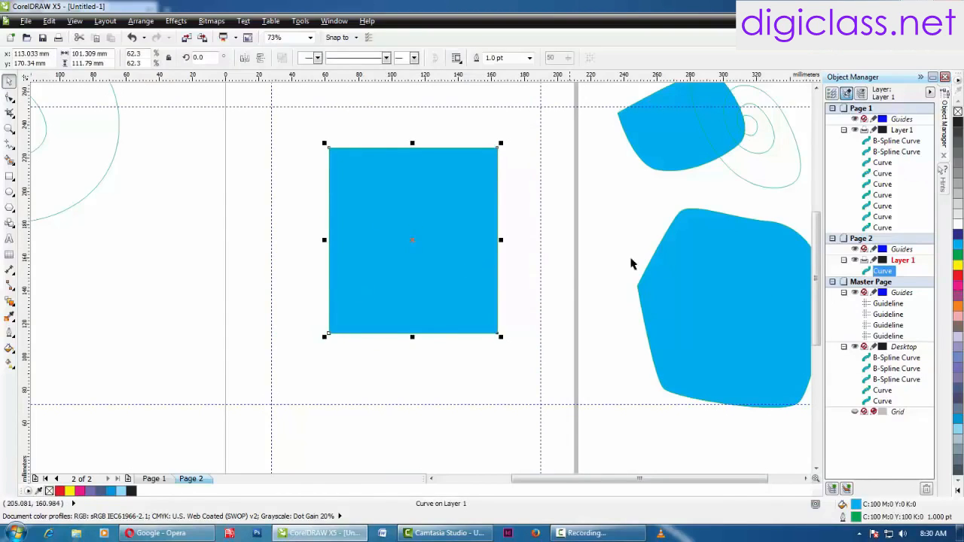
Set the blue shape's width and height to 100 mm each to make it a square
left_click(9, 97)
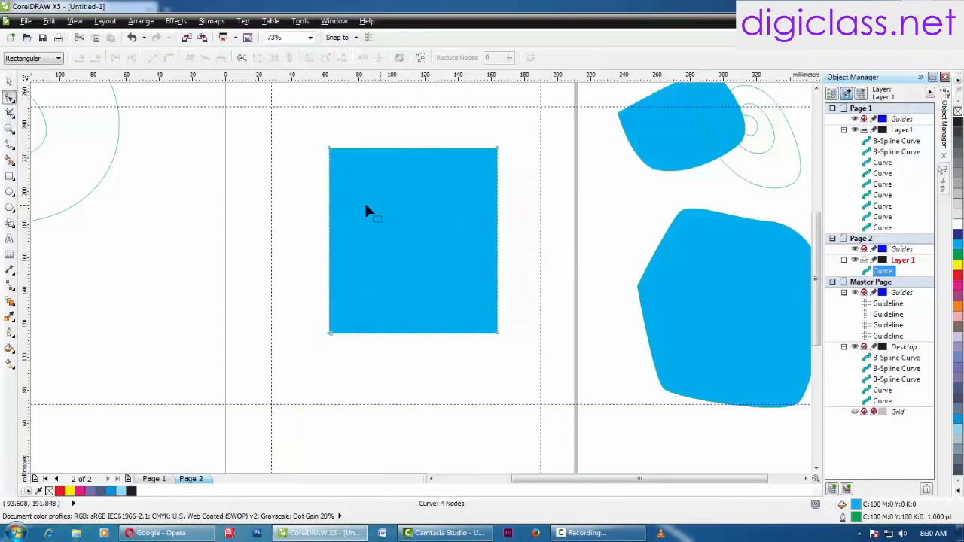
left_click(9, 80)
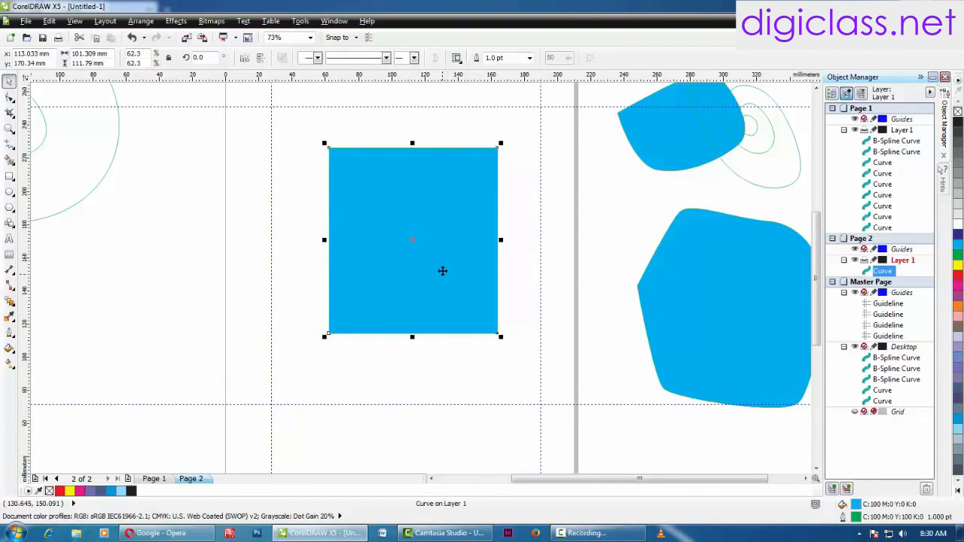
left_click(169, 137)
left_click(396, 221)
left_click(113, 55)
type("1")
key("Tab")
type("1")
key("Return")
left_click(99, 63)
type("100")
key("Return")
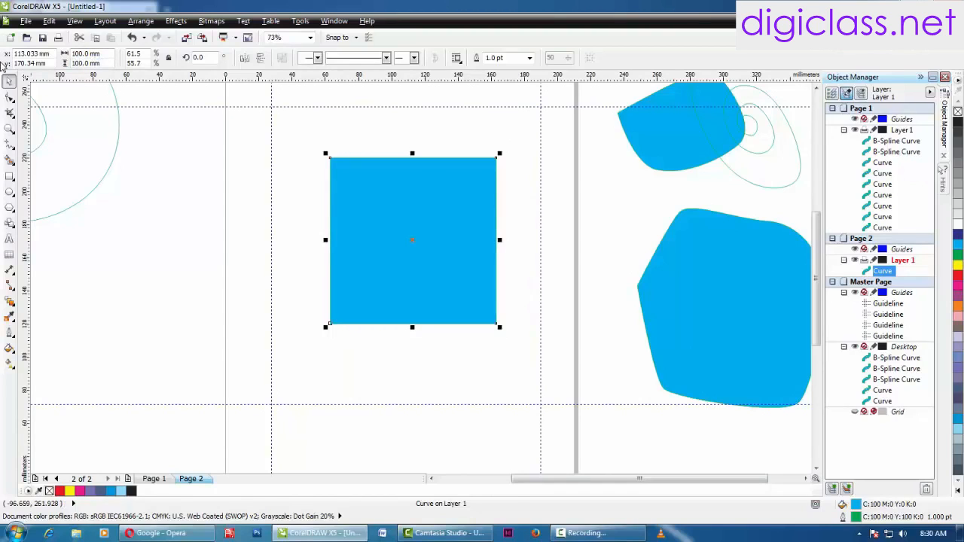
Flatten the square into a rectangle of about 78 by 42 mm and move it just left of the page
left_click(205, 383)
left_click(404, 262)
left_click(325, 180)
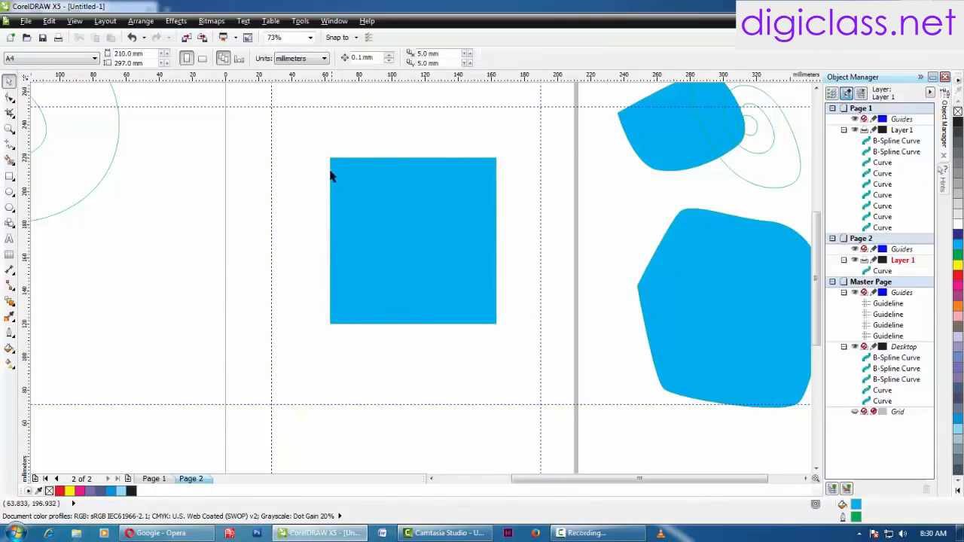
left_click(384, 271)
left_click_drag(412, 328, 413, 246)
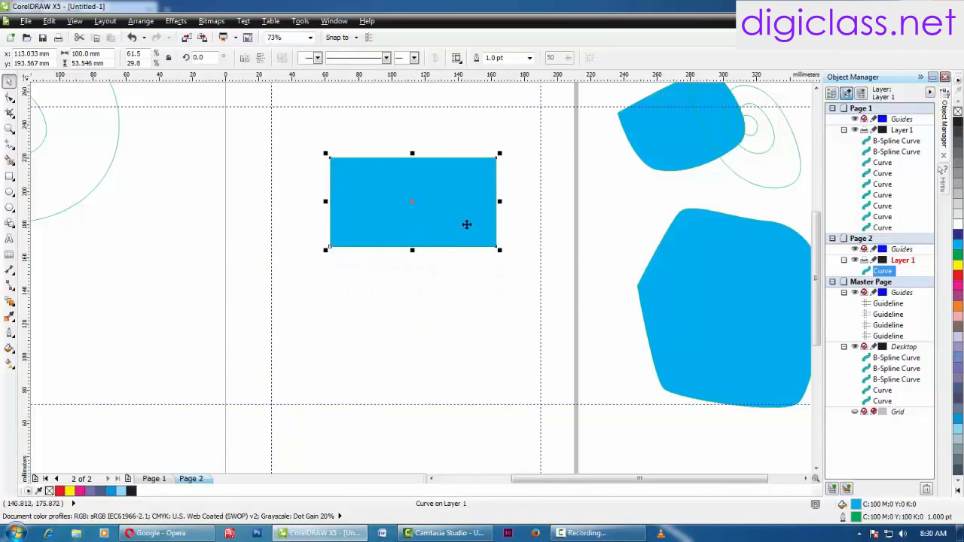
left_click_drag(503, 252, 183, 304)
key("Escape")
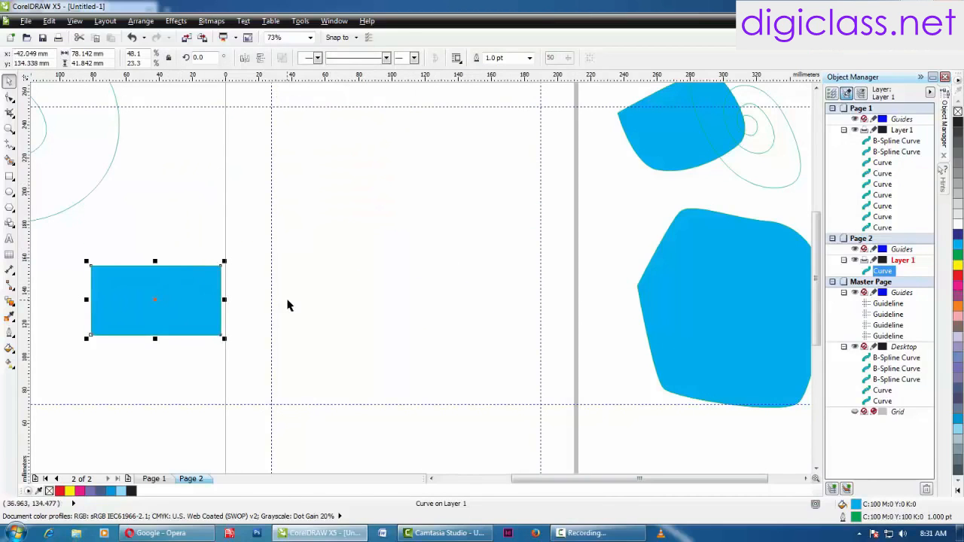
Move the rounded blue shape from right of the page onto it, centred at about x 108.6, y 167.5 mm
left_click(740, 290)
left_click_drag(740, 291, 418, 251)
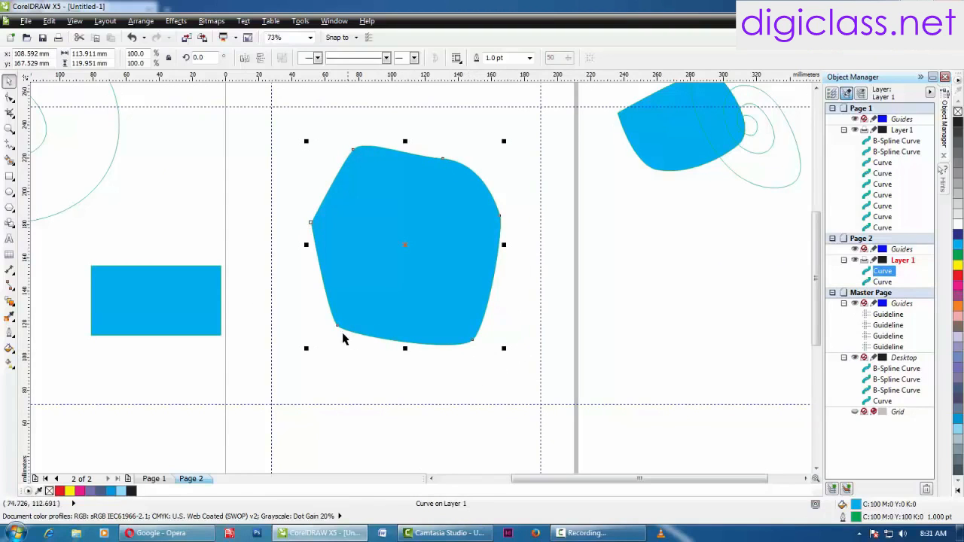
left_click(716, 313)
left_click(426, 271)
Delete the node at the rounded shape's upper-left corner with the Shape tool
left_click(9, 97)
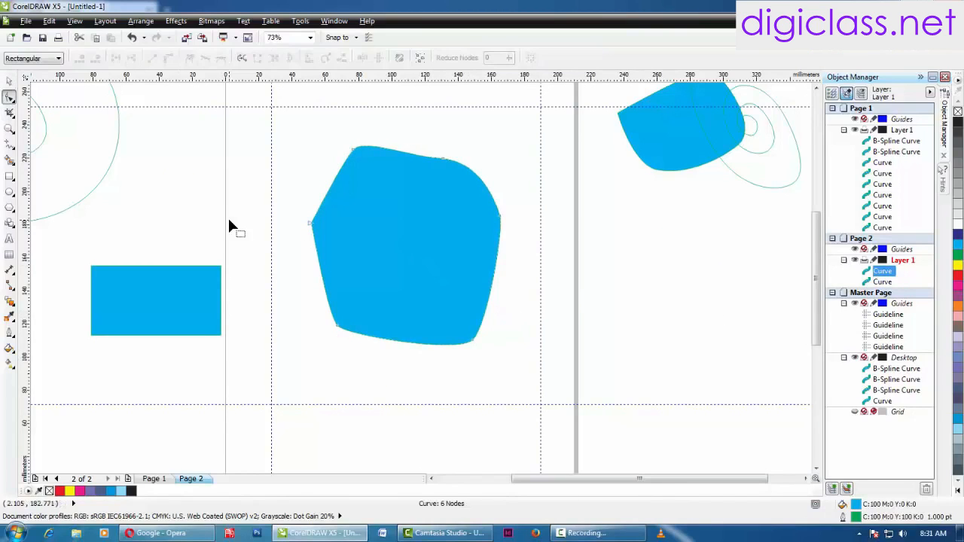
left_click(309, 224)
left_click(443, 159)
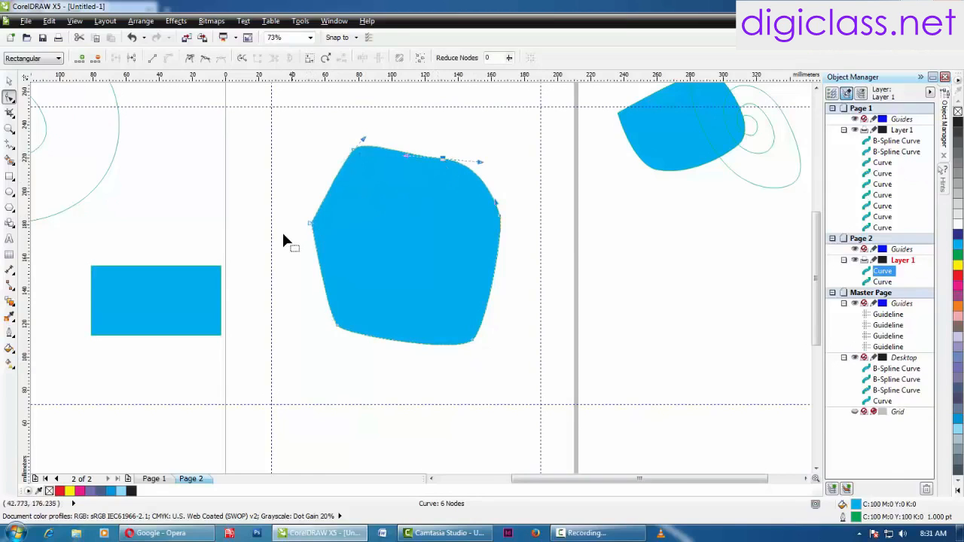
left_click(566, 282)
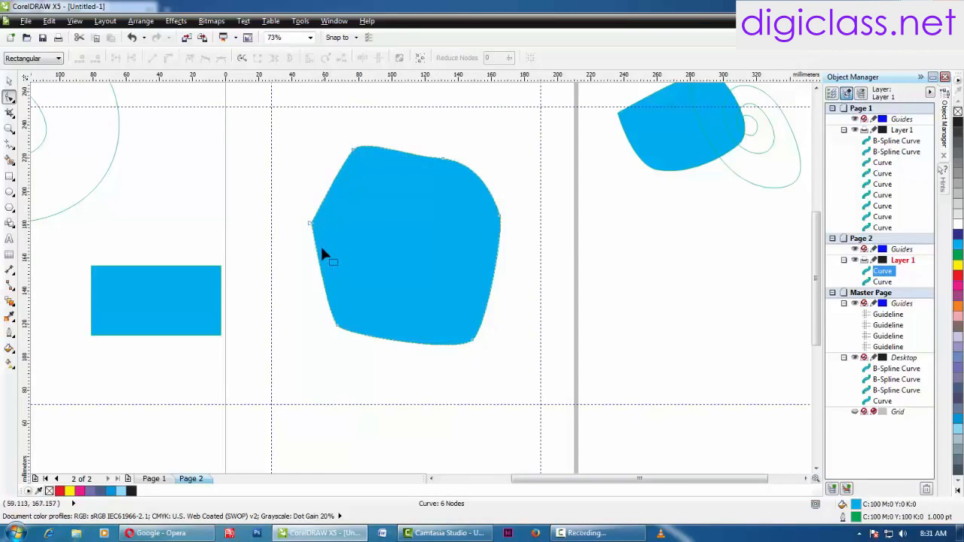
left_click(310, 224)
left_click(295, 247)
left_click(310, 225)
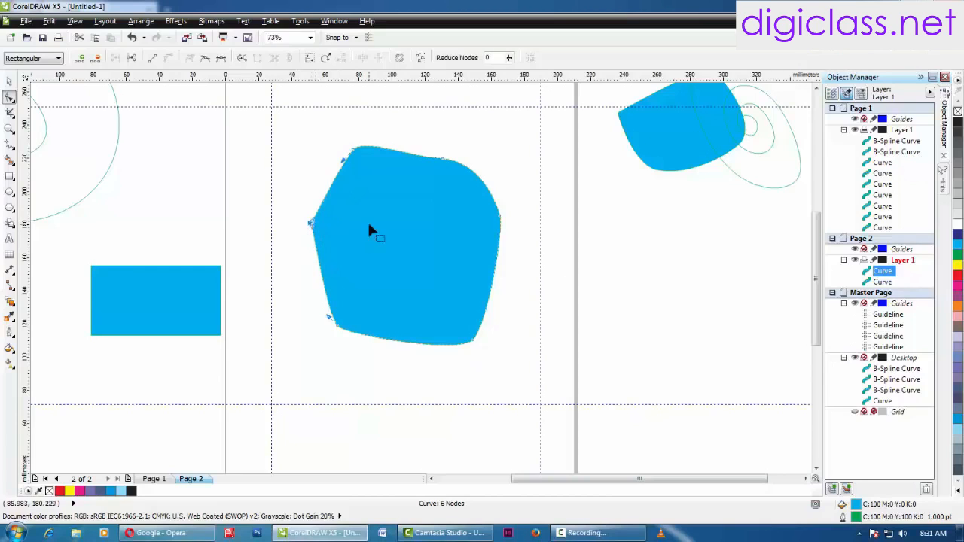
left_click_drag(331, 128, 382, 169)
key("Delete")
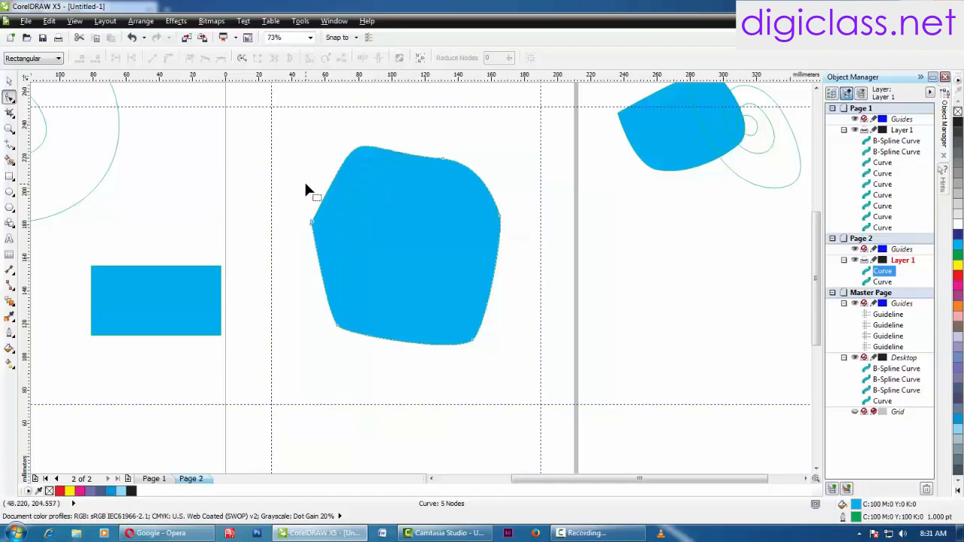
Convert the shape's upper-left curved segment to a straight line
left_click(314, 242)
left_click(315, 299)
left_click(358, 147)
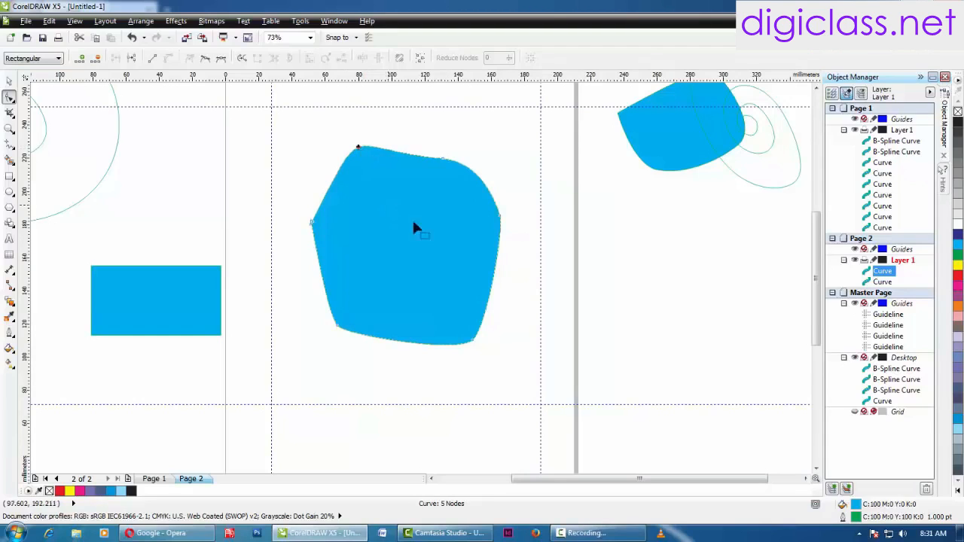
left_click(153, 64)
left_click(298, 158)
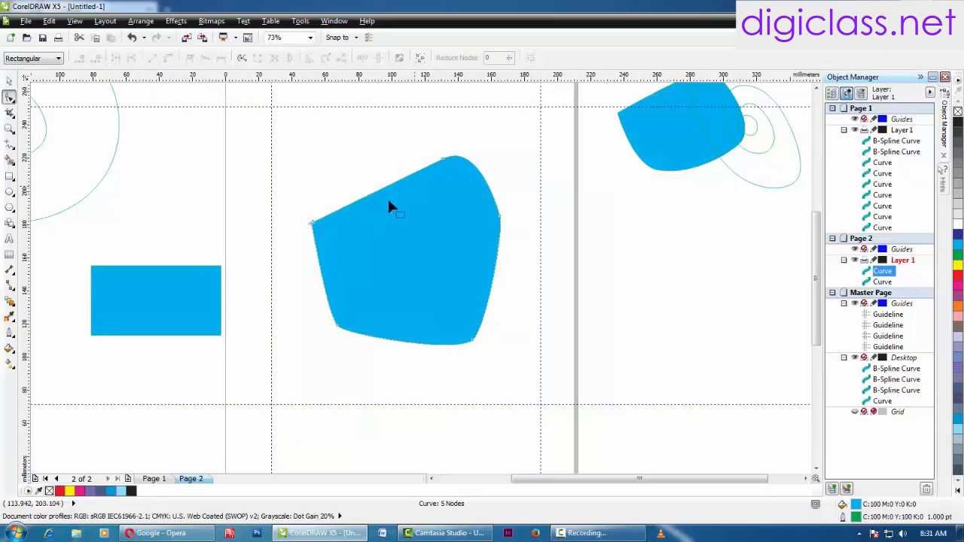
Bend the shape's upper-right segment into an inward notch by pulling the top node's curve handle deep into the shape
left_click(9, 80)
left_click(119, 154)
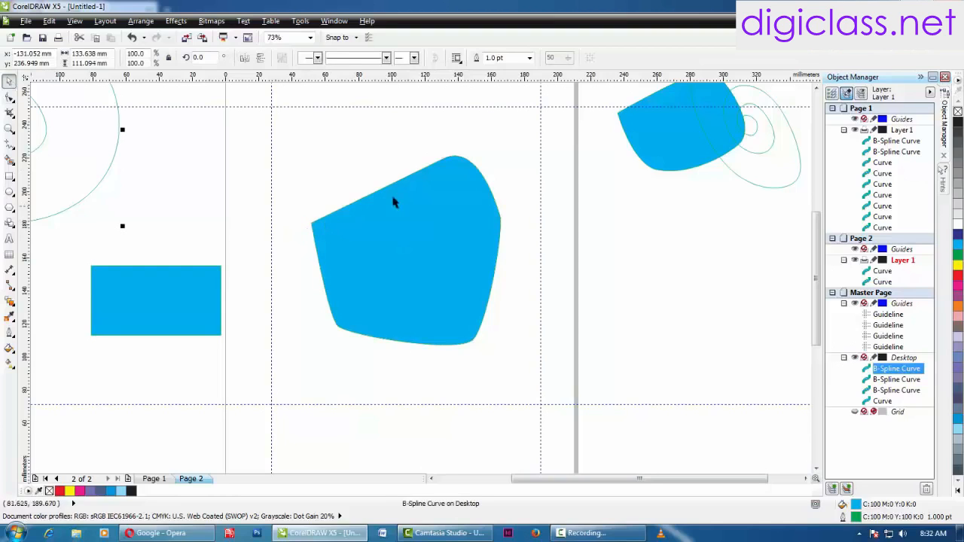
left_click(442, 174)
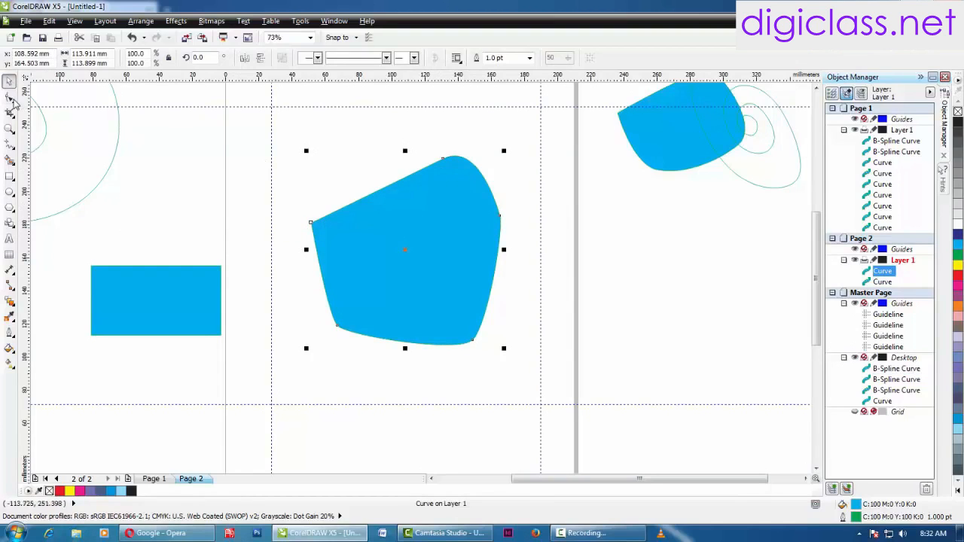
left_click(10, 96)
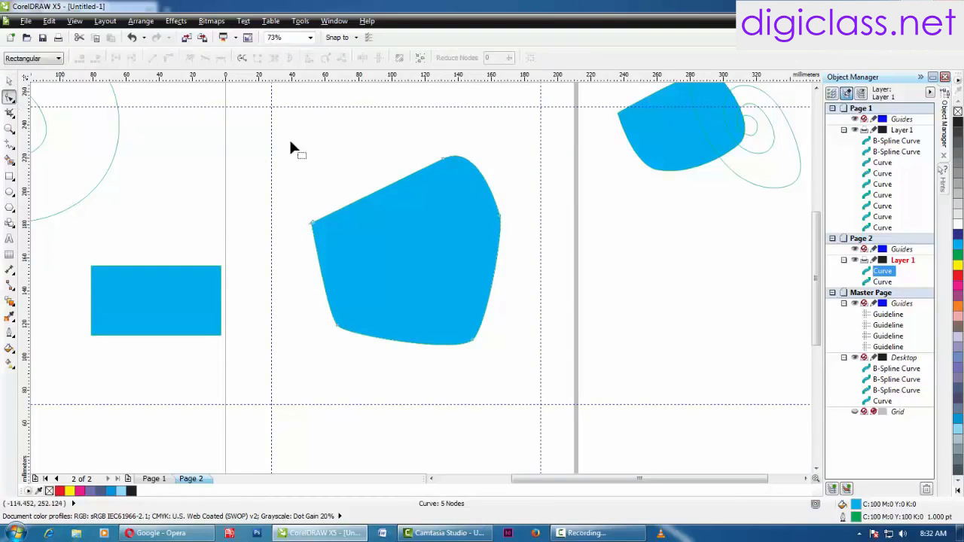
left_click(443, 160)
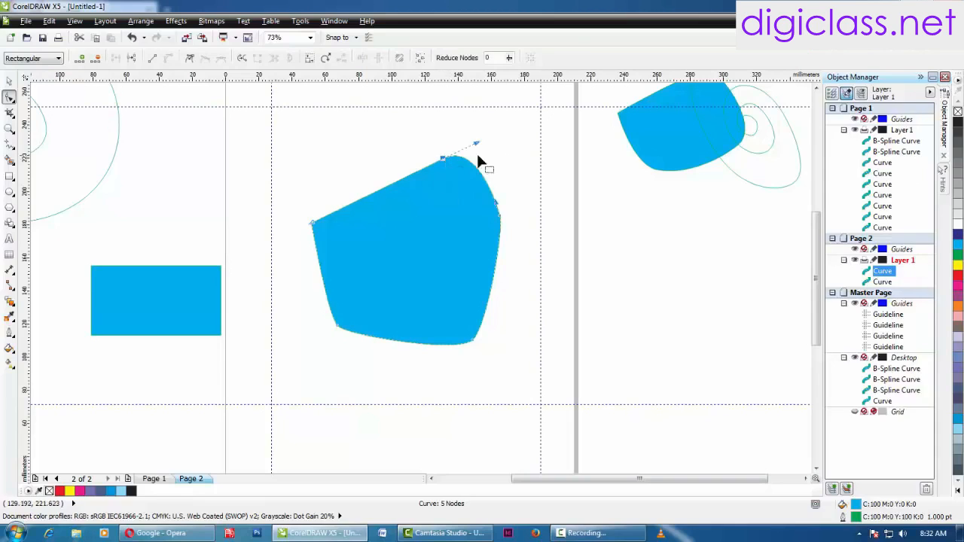
left_click_drag(476, 143, 502, 132)
left_click(442, 167)
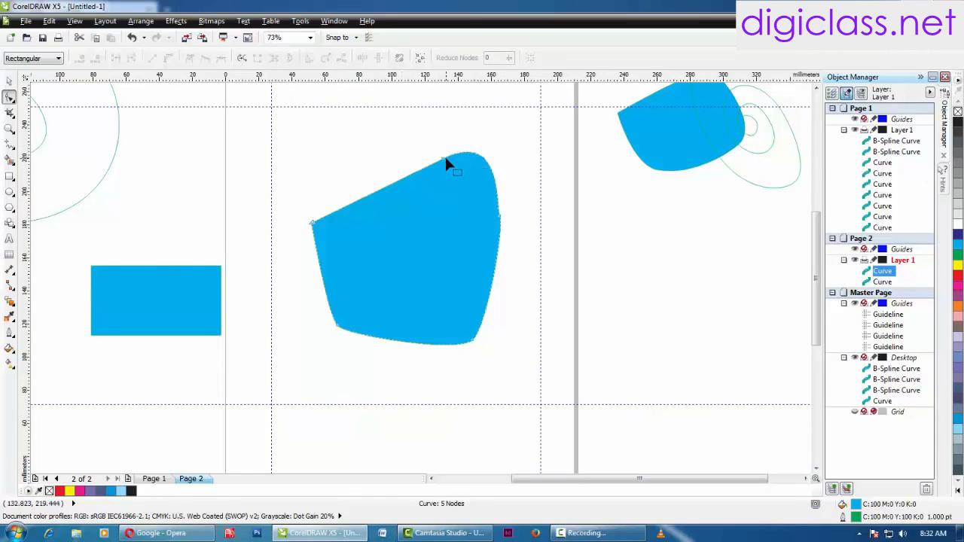
left_click_drag(443, 159, 359, 266)
left_click(569, 251)
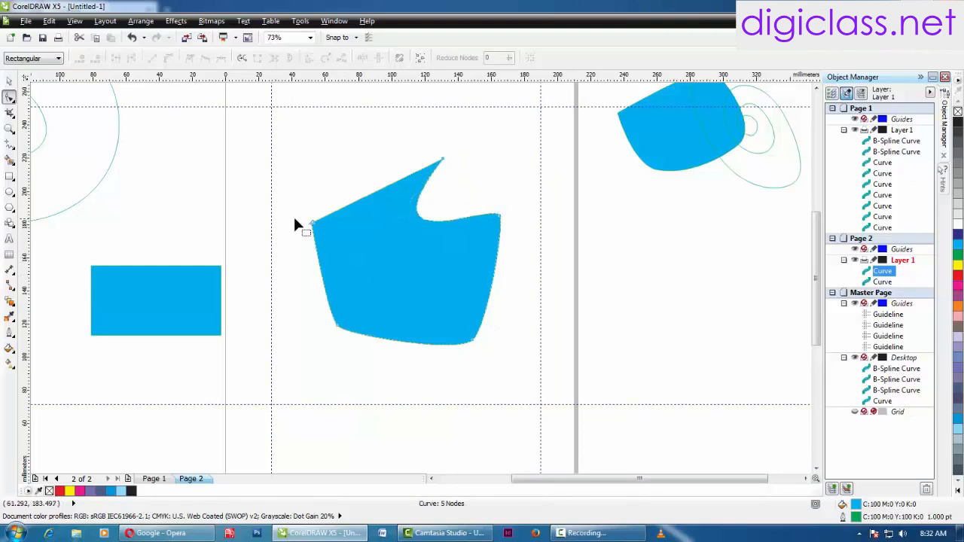
Bend the shape's left edge inward by pulling the leftmost node's curve handle far into the shape
left_click_drag(339, 247, 340, 248)
left_click(265, 215)
left_click(312, 224)
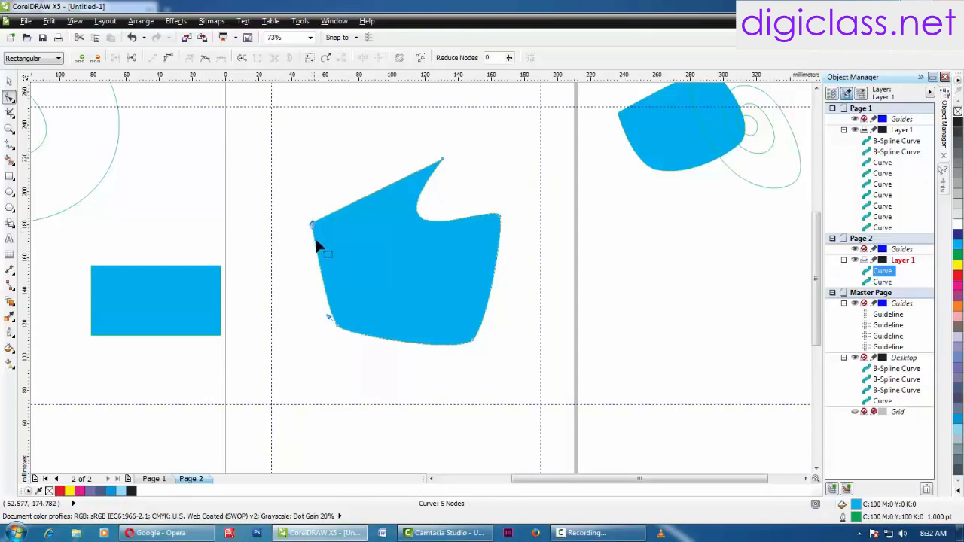
left_click(10, 128)
left_click_drag(222, 199, 460, 303)
left_click(316, 173)
left_click_drag(316, 172, 681, 127)
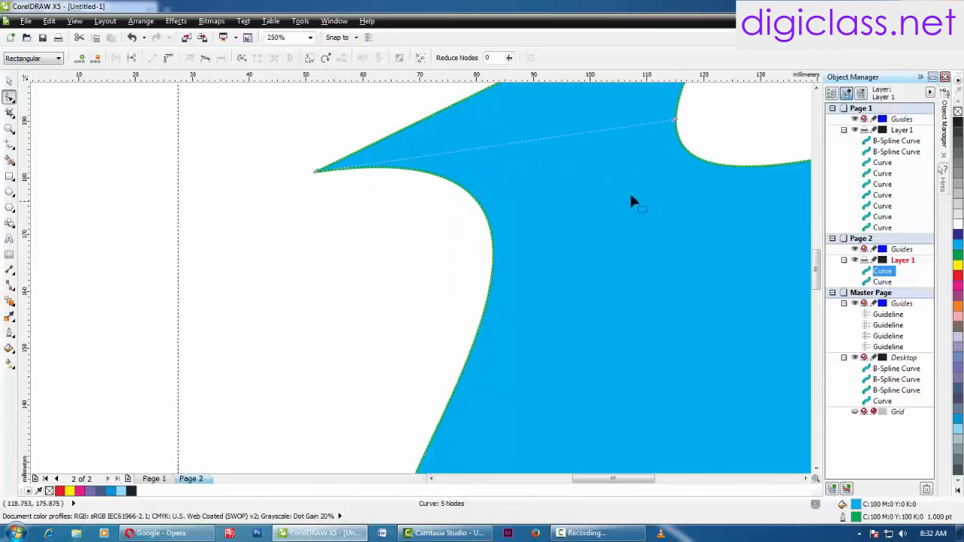
Shorten the leftmost node's curve handle slightly to adjust the inward bend of the left edge
scroll(233, 175, "down", 5)
left_click(9, 80)
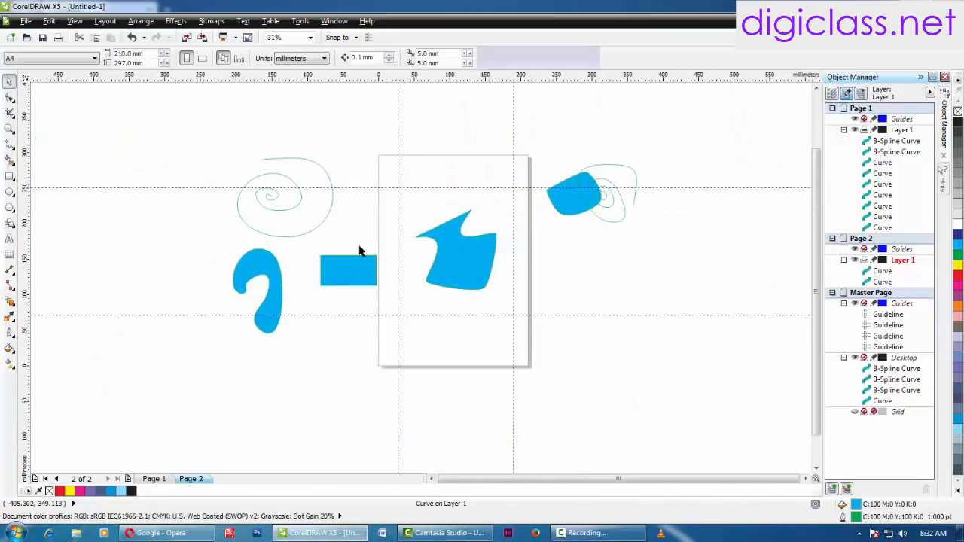
left_click(9, 128)
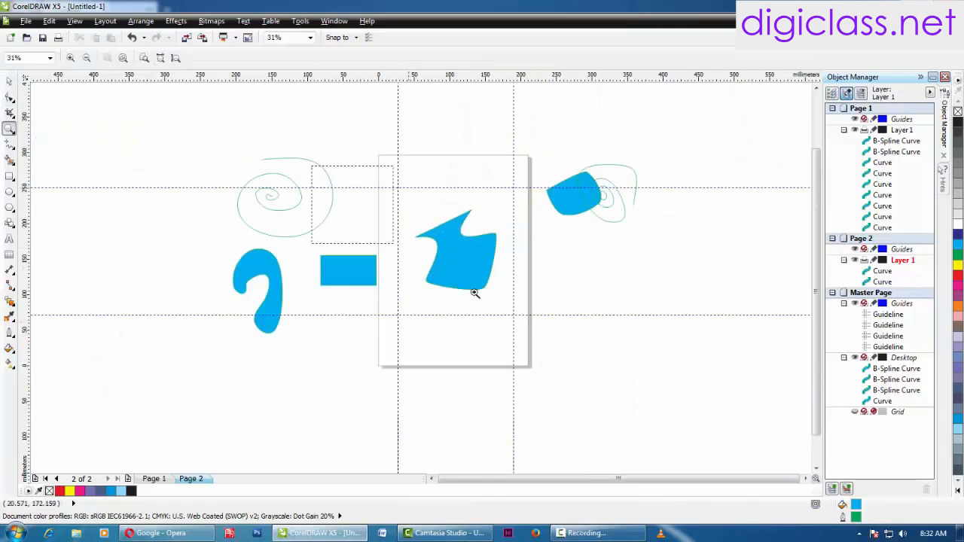
scroll(475, 230, "up", 2)
left_click(9, 96)
left_click(420, 276)
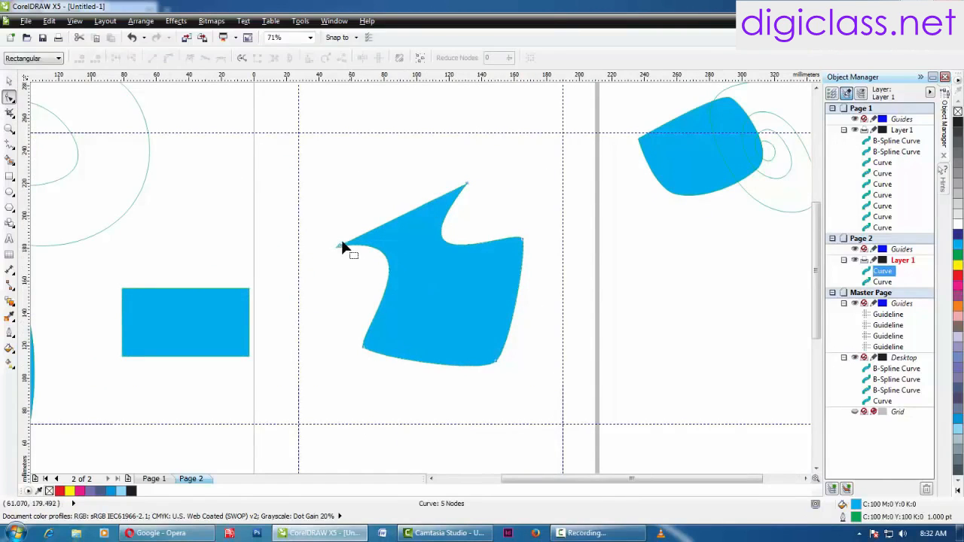
left_click(338, 241)
left_click_drag(444, 234, 427, 243)
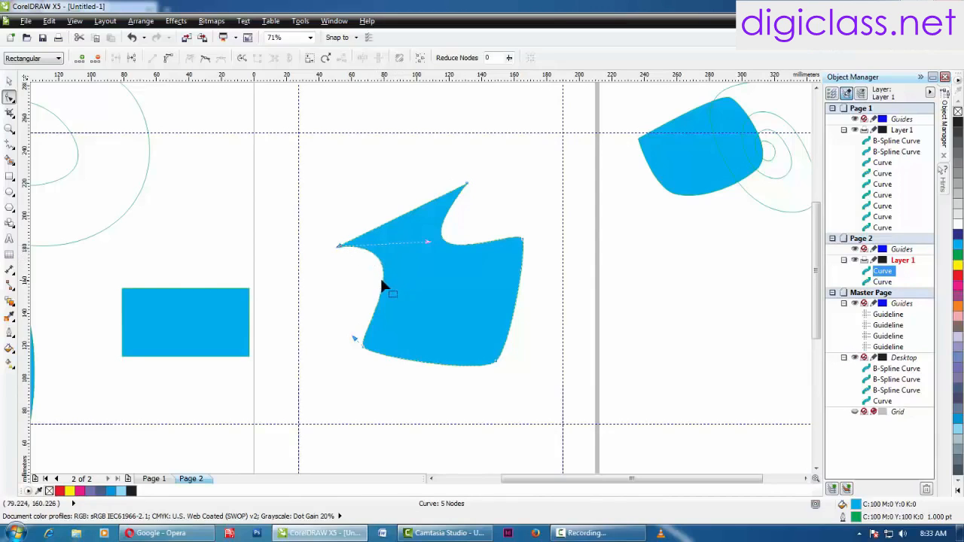
Add one node on the bend of the left edge and one on the curve of the upper-right notch
scroll(382, 281, "up", 3)
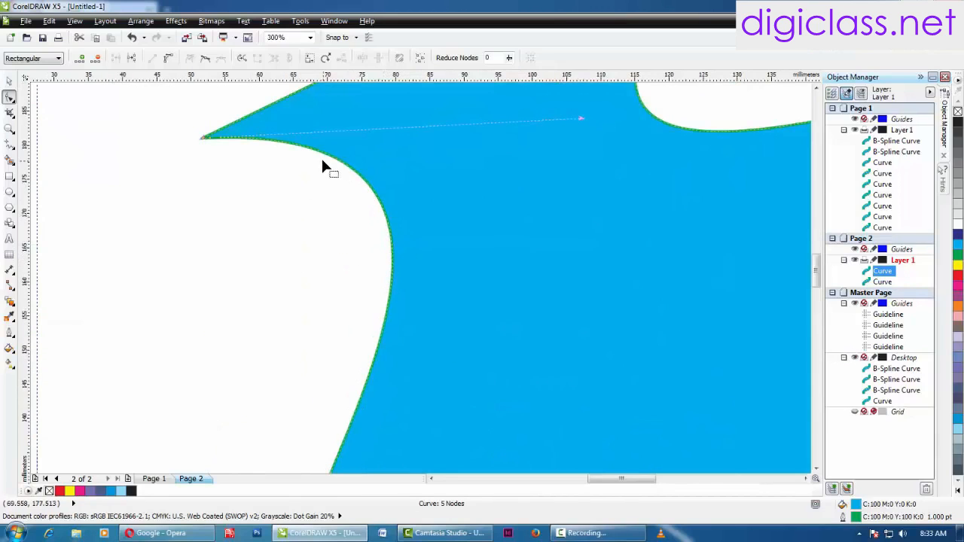
left_click(379, 205)
double_click(379, 201)
double_click(638, 95)
scroll(348, 191, "down", 3)
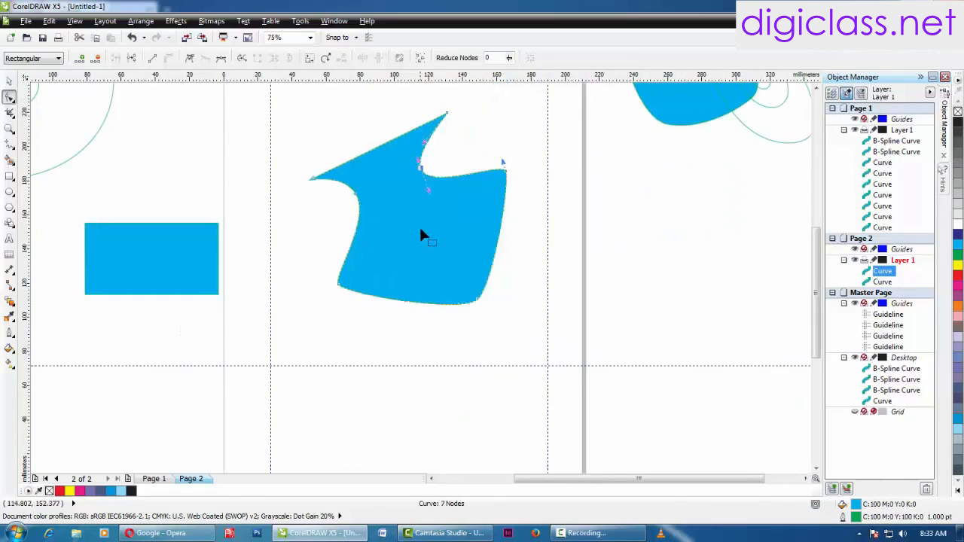
Move the shape's top tip node slightly down and inward and fine-tune the curve handle of the upper-right notch
left_click(311, 204)
left_click_drag(446, 114, 433, 119)
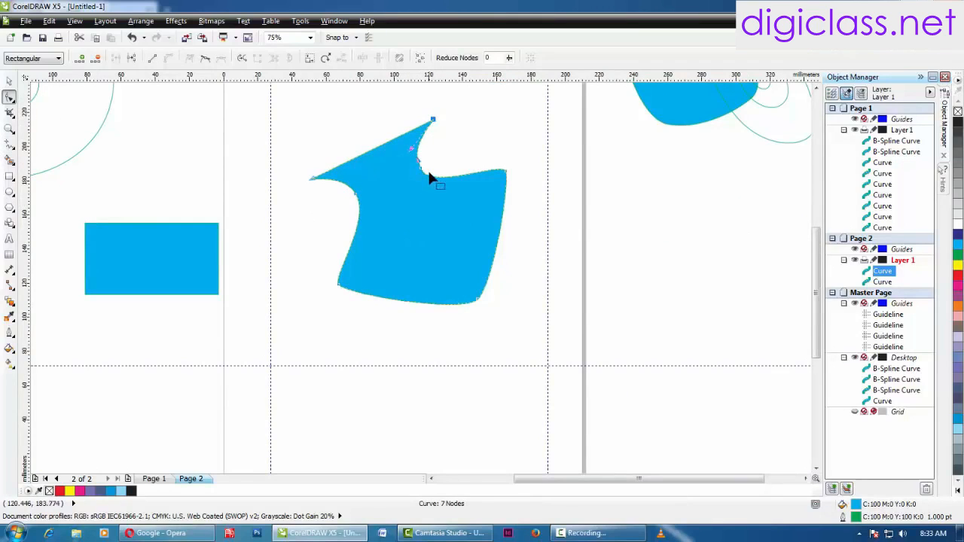
left_click_drag(418, 161, 418, 162)
left_click(433, 183)
Make the node on the left edge's bend a cusp and pull its lower curve handle back toward the edge independently
left_click(356, 195)
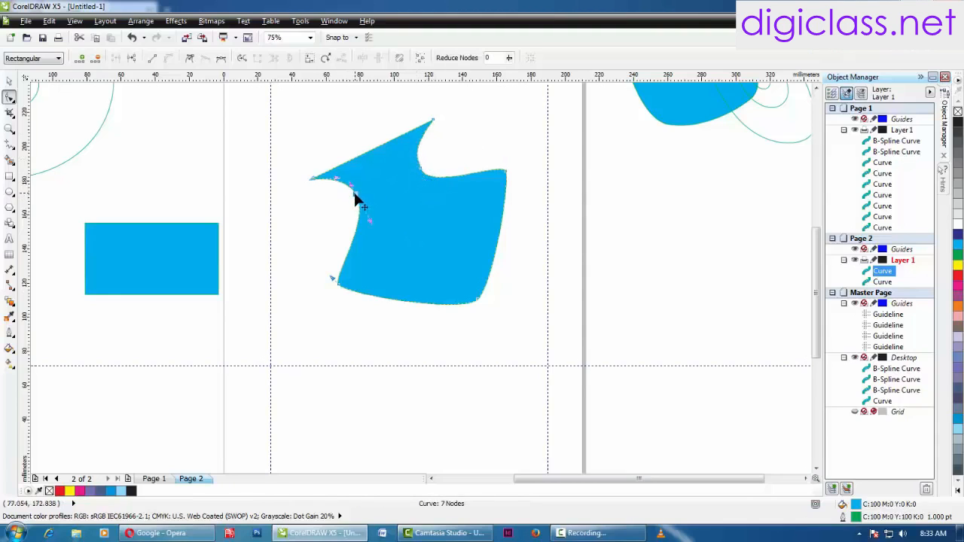
mouse_move(369, 224)
left_mouse_down()
mouse_move(362, 227)
mouse_move(369, 215)
left_mouse_up()
left_click(368, 215)
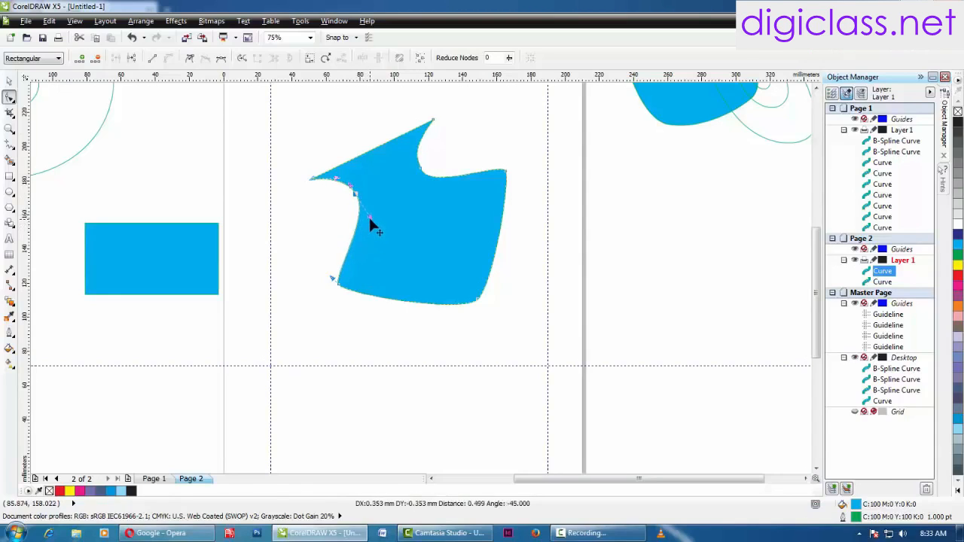
left_click(350, 187)
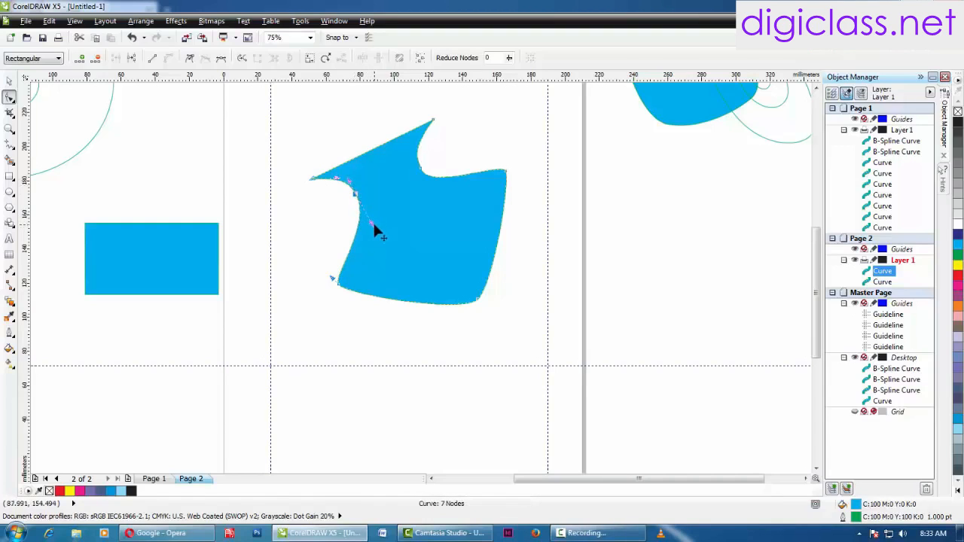
left_click(190, 60)
left_click_drag(371, 226, 360, 226)
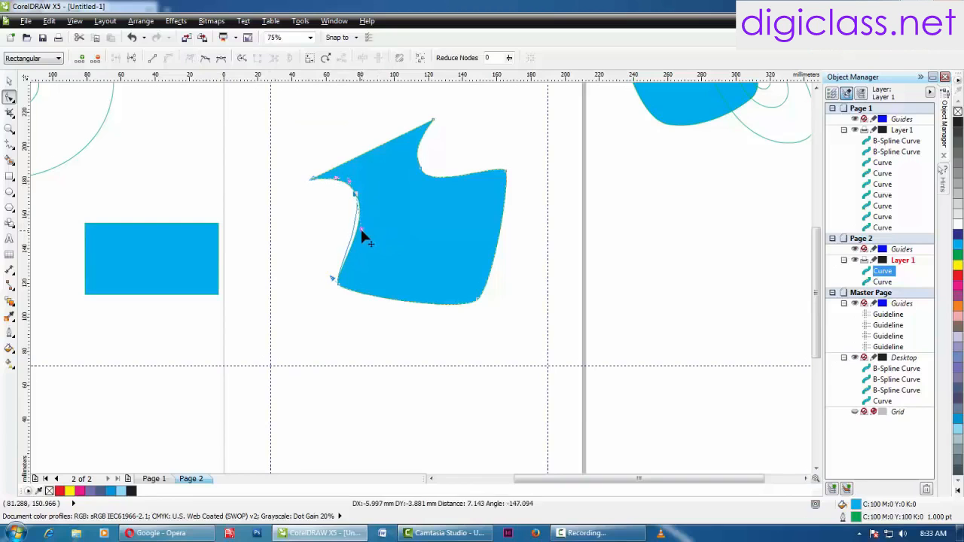
Round the shape's lower-left, bottom and right edges by pulling out the curve handles of the corner nodes
left_click(331, 279)
left_click_drag(331, 282, 307, 247)
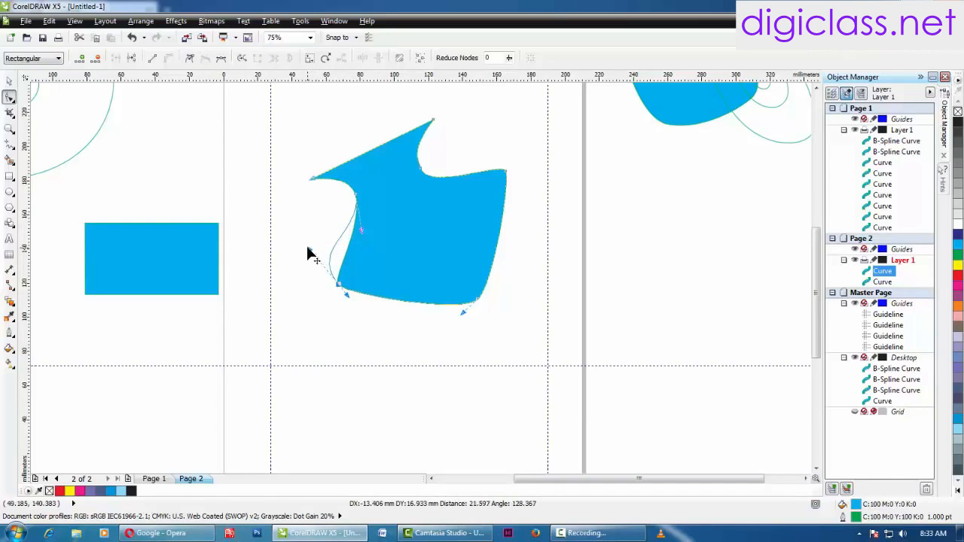
left_click_drag(348, 296, 352, 298)
left_click_drag(464, 313, 438, 326)
left_click(508, 174)
left_click_drag(506, 163, 497, 157)
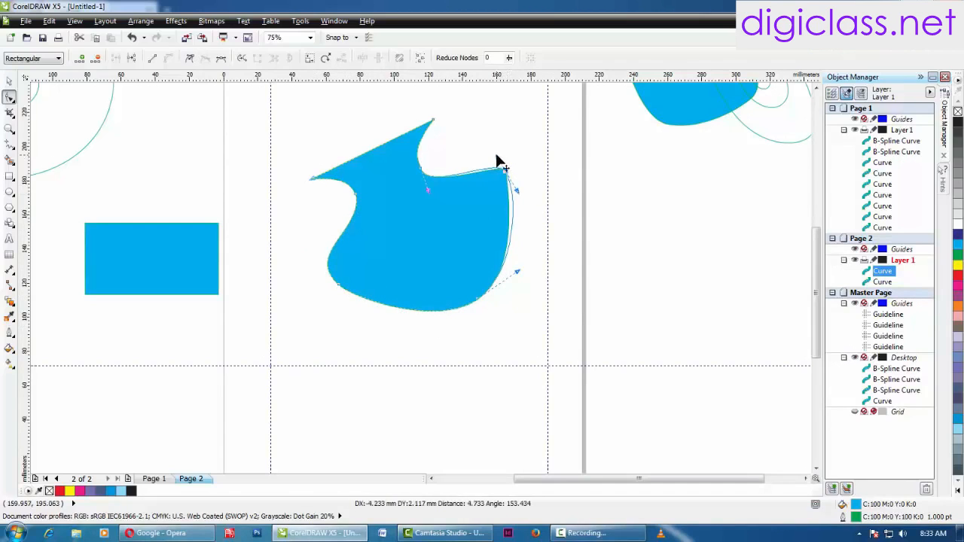
Convert the shape's straight upper-left edge to a curve and bend it outward into an arc
left_click(361, 154)
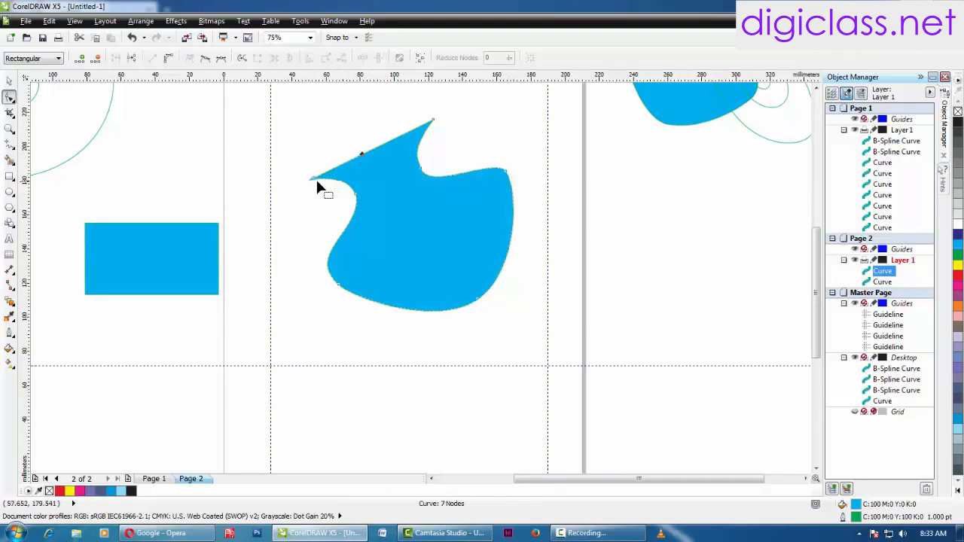
mouse_move(370, 156)
left_mouse_down()
mouse_move(367, 141)
mouse_move(369, 150)
left_mouse_up()
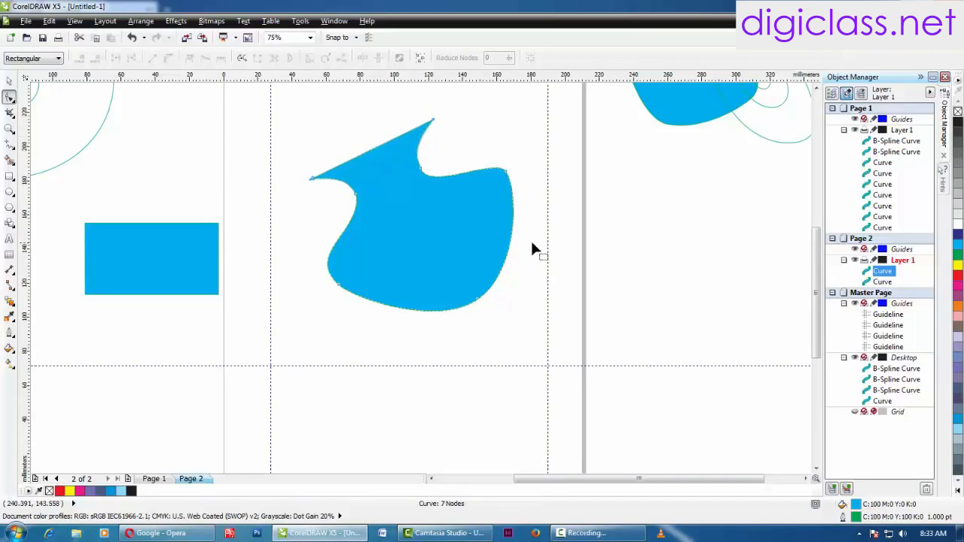
left_click(368, 150)
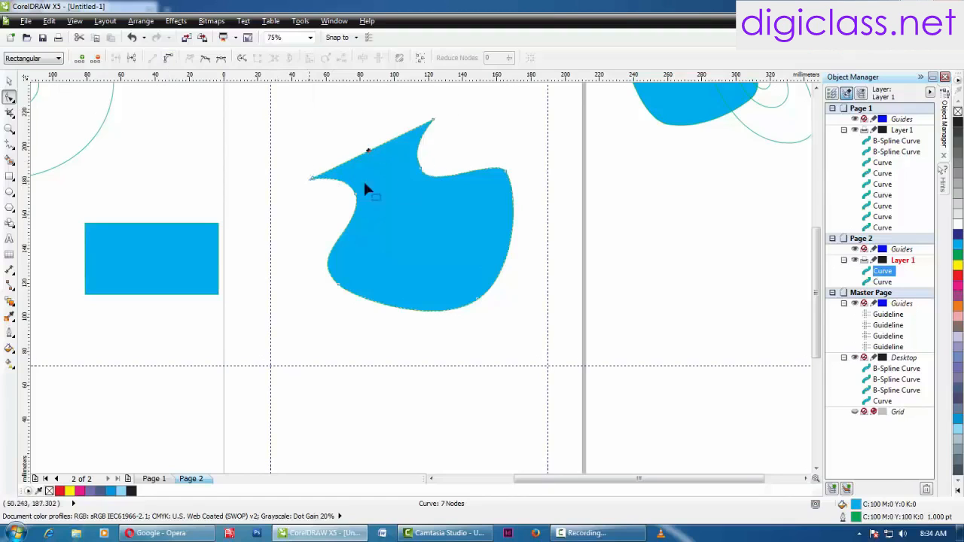
left_click(168, 59)
left_click(379, 171)
left_click(369, 156)
left_click(321, 127)
left_click(370, 151)
left_click(363, 149)
left_click_drag(371, 155, 364, 133)
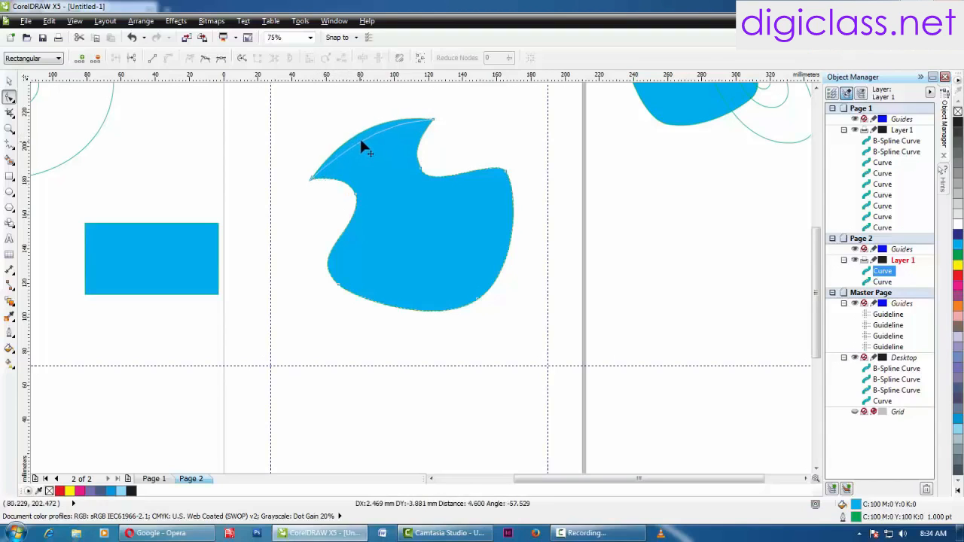
Adjust the curve handles at both ends of the upper-left arc so that it bulges more fully outward
left_click(312, 179)
left_click_drag(348, 138, 392, 110)
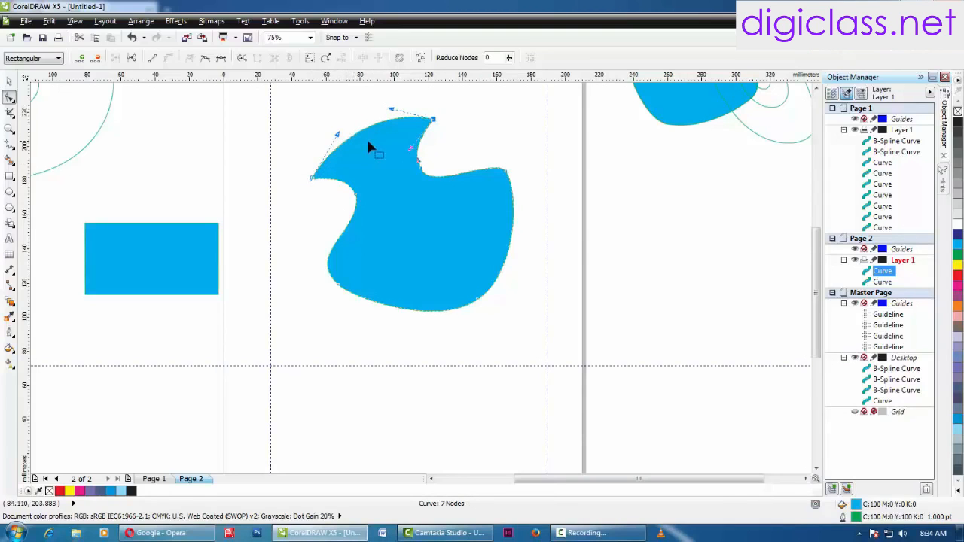
mouse_move(337, 141)
left_mouse_down()
mouse_move(287, 138)
mouse_move(259, 152)
mouse_move(325, 140)
left_mouse_up()
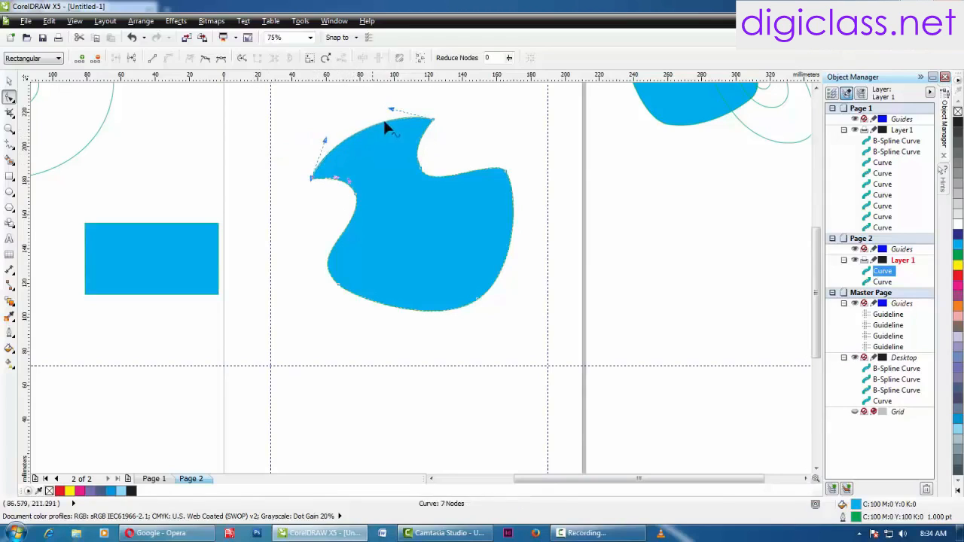
mouse_move(356, 127)
left_mouse_down()
mouse_move(348, 114)
mouse_move(355, 129)
left_mouse_up()
left_click(563, 183)
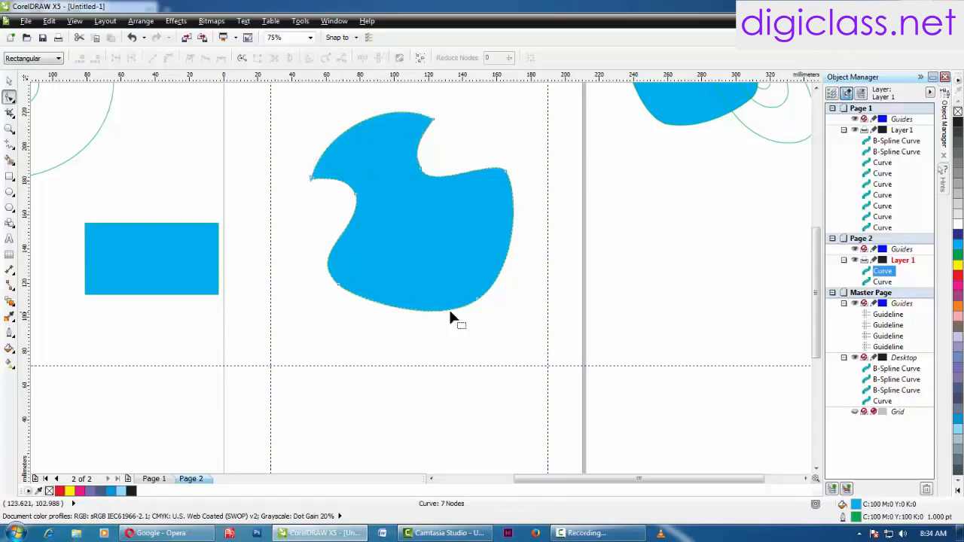
Lengthen the lower-right node's curve handle to make the shape's bottom edge rounder
left_click(477, 298)
left_click_drag(439, 331, 430, 338)
left_click(419, 269)
left_click(354, 196)
left_click(253, 150)
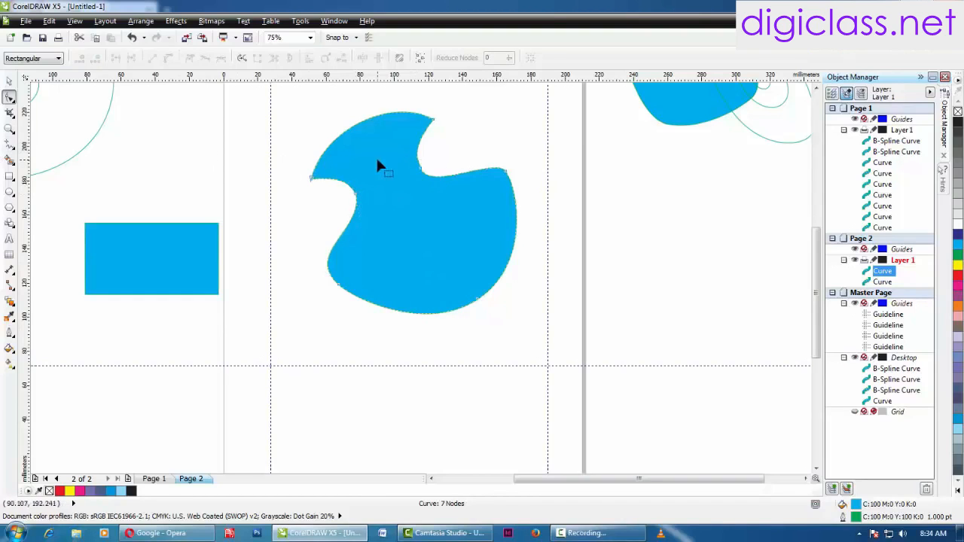
Move the whole reshaped curve off the page, beyond the spiral on the right
left_click(10, 144)
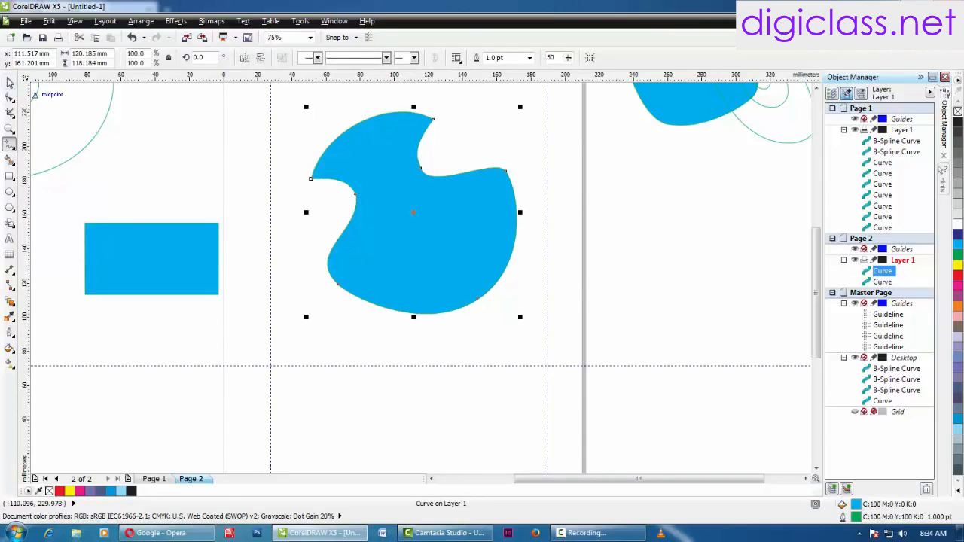
left_click(9, 81)
left_click(306, 182)
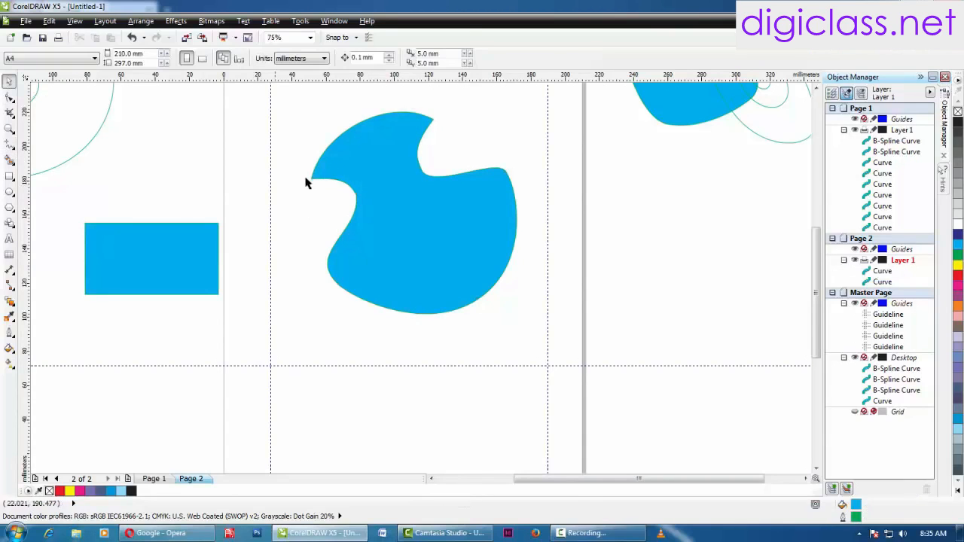
left_click(344, 183)
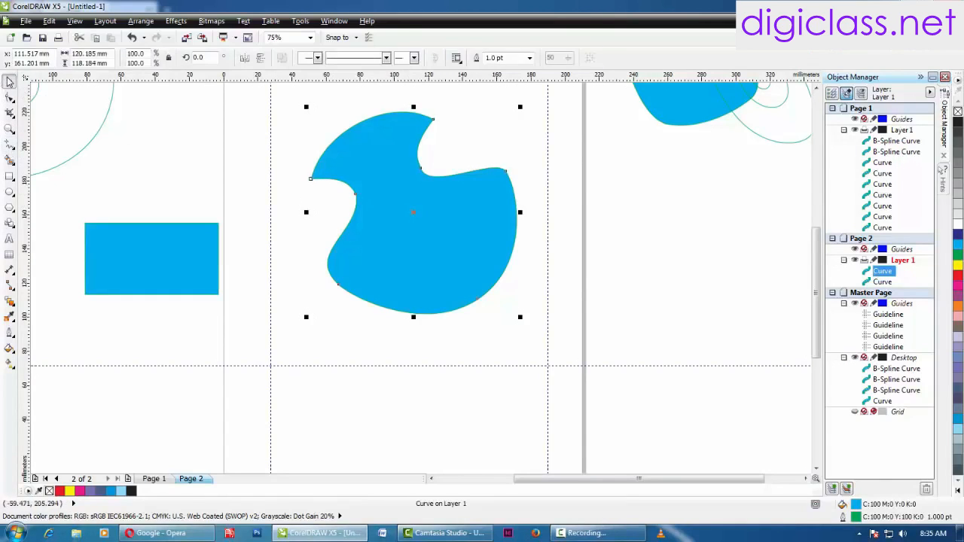
scroll(245, 154, "down", 1)
scroll(447, 191, "down", 1)
left_click_drag(434, 190, 621, 179)
left_click(321, 163)
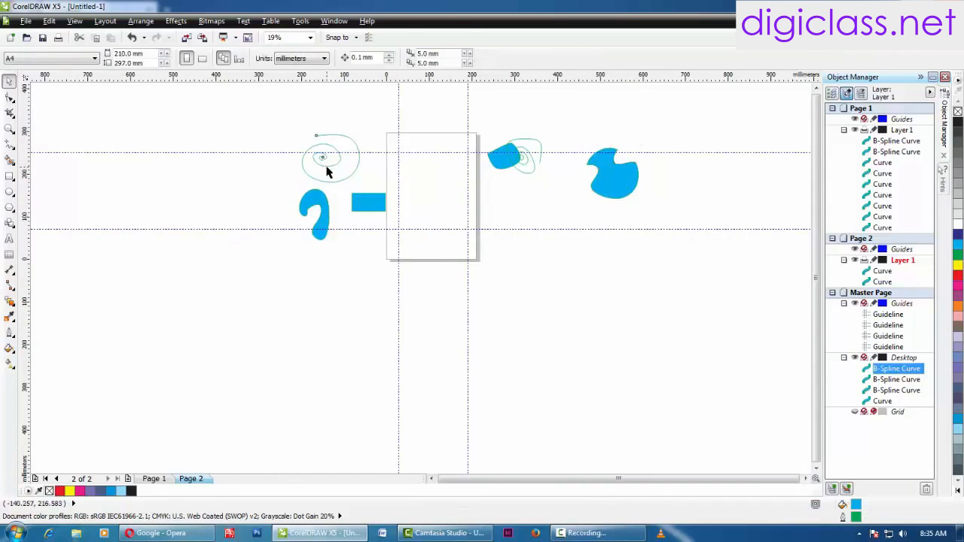
left_click(13, 146)
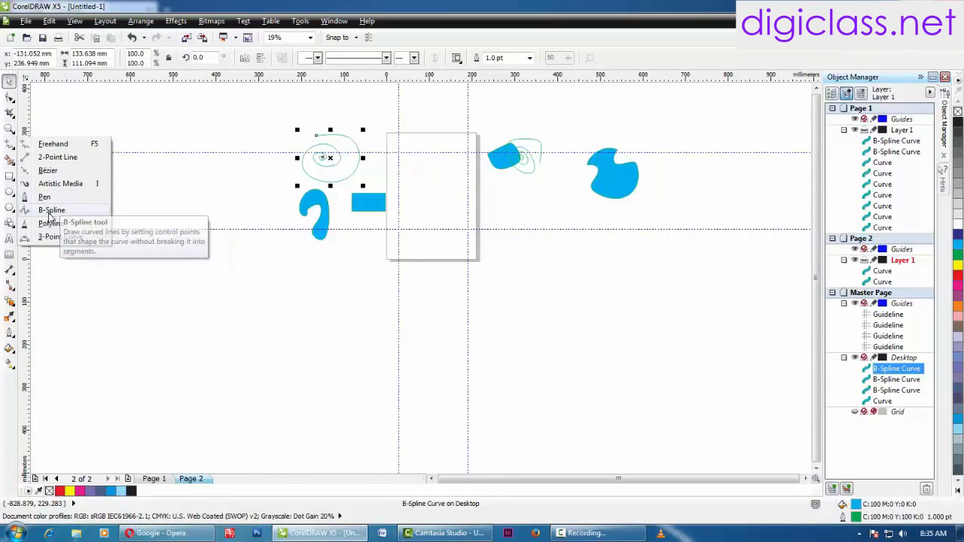
left_click(60, 236)
Switch to Page 1 and move the thin outlined curve below the page and the large blue curve to the far left
left_click(156, 479)
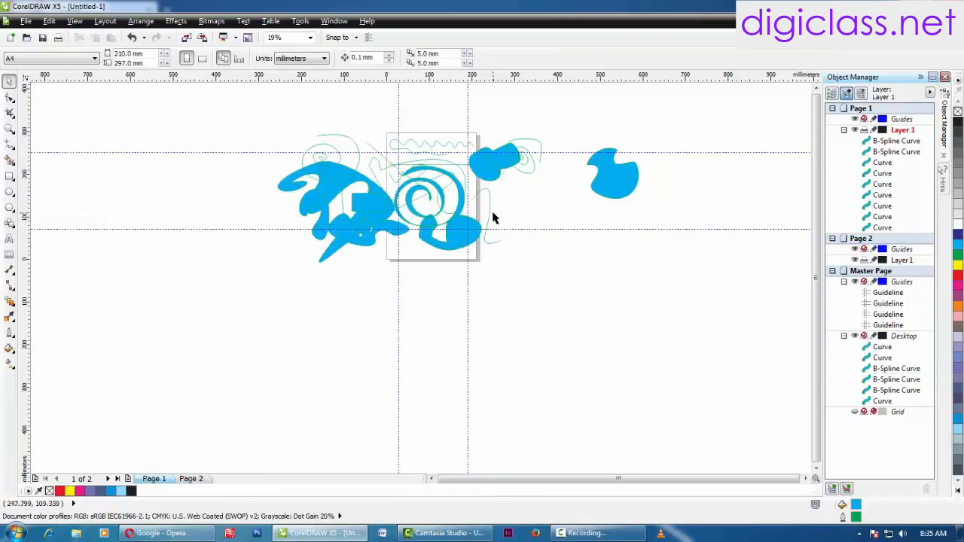
left_click_drag(445, 169, 313, 316)
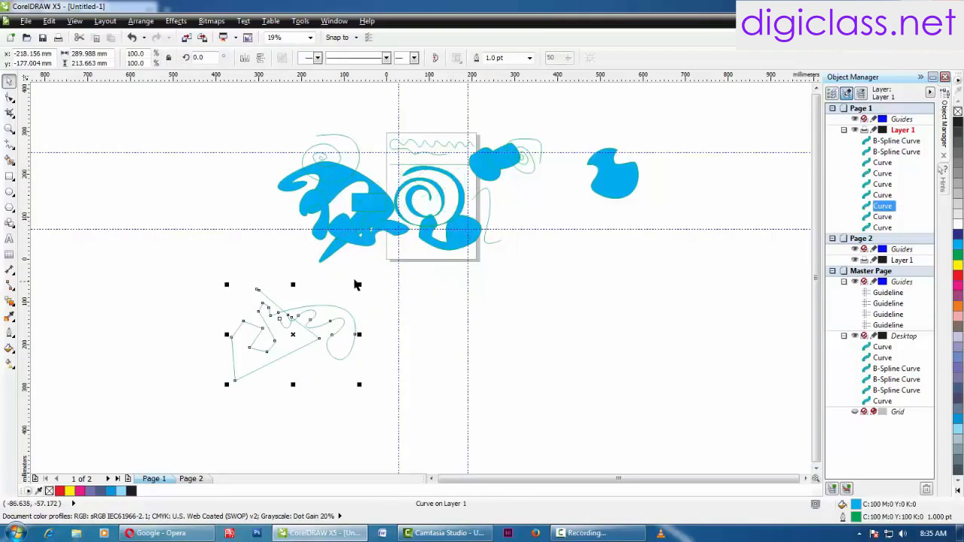
left_click_drag(337, 197, 194, 202)
Show the nodes of the blue curve overlapping the page's lower edge with the Shape tool
key("F10")
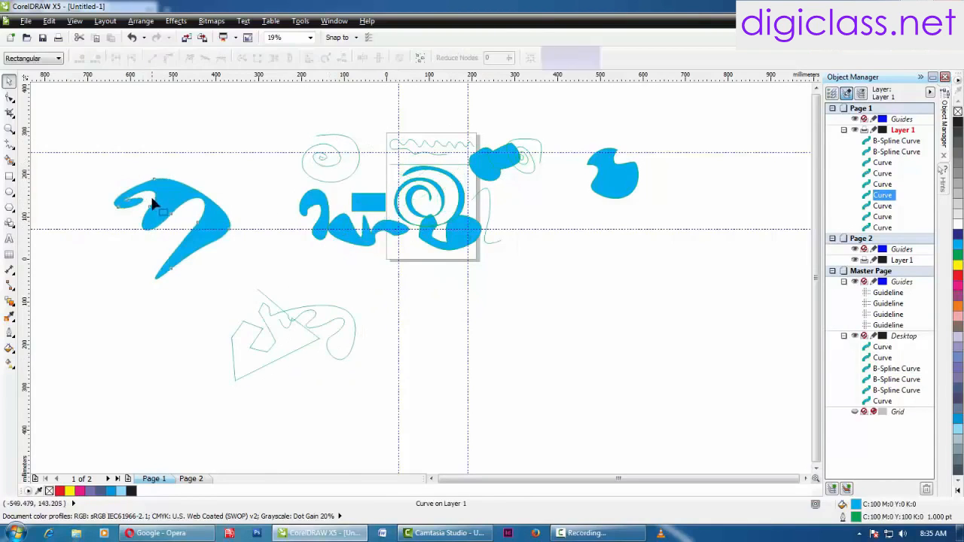
left_click(472, 237)
left_click(457, 250)
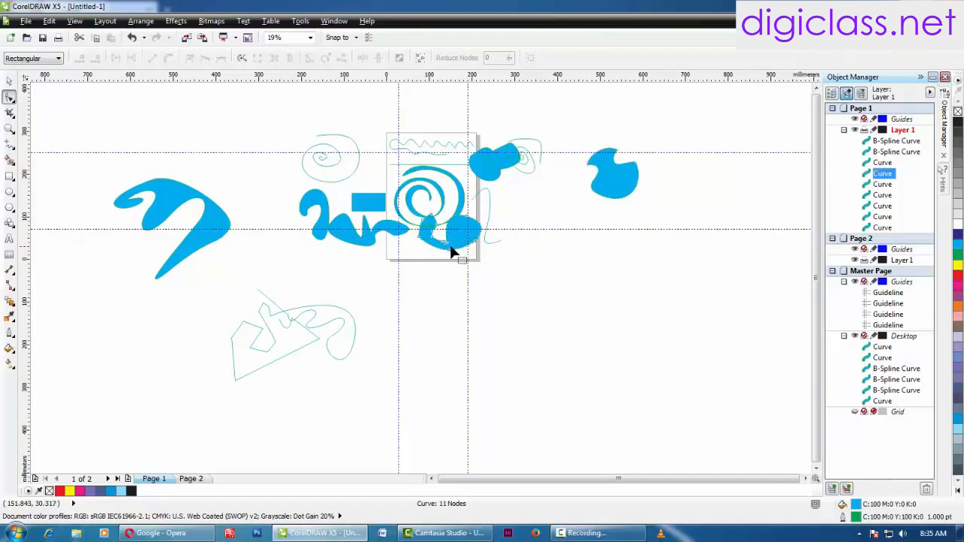
Draw a closed, hook-shaped B-Spline curve about 418 mm wide and 331 mm high below the page
left_click(9, 146)
left_click(45, 197)
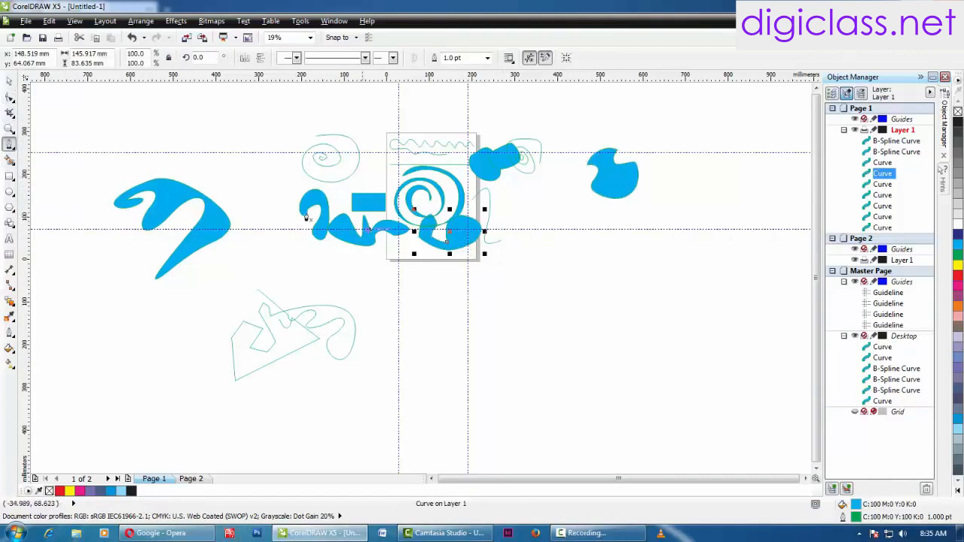
left_click(9, 146)
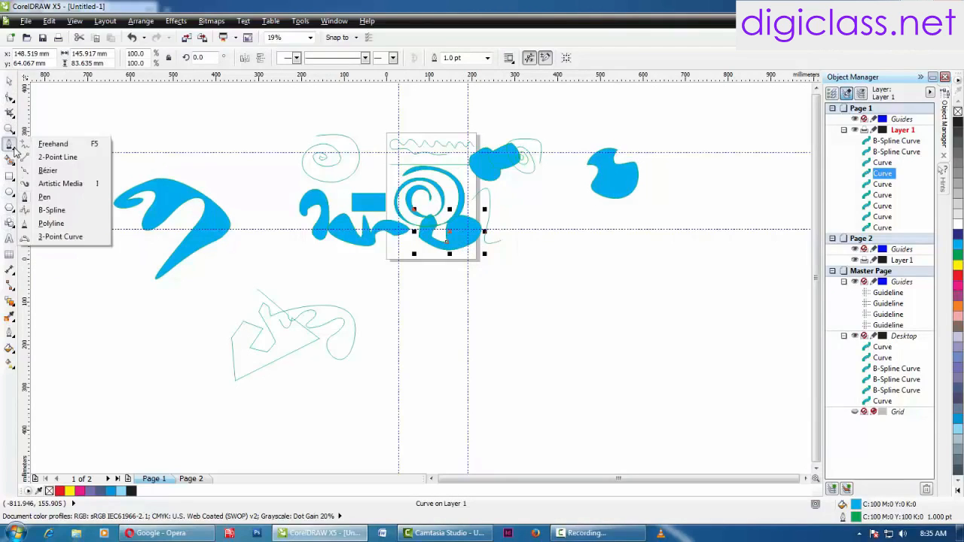
left_click(64, 213)
left_click(427, 324)
left_click(529, 312)
left_click(496, 384)
left_click(446, 384)
left_click(415, 396)
left_click(423, 430)
left_click(486, 428)
left_click(530, 389)
left_click(603, 363)
left_click(553, 312)
left_click(488, 286)
left_click(428, 323)
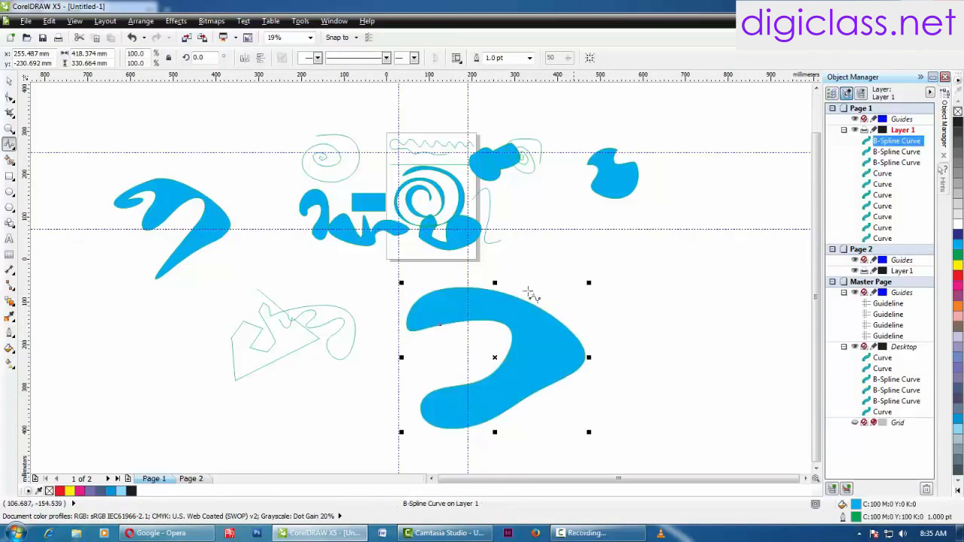
Reshape the new B-Spline by moving its upper, right and bottom control points outward with the Shape tool
left_click(10, 97)
left_click_drag(488, 286, 499, 264)
left_click_drag(557, 316, 579, 300)
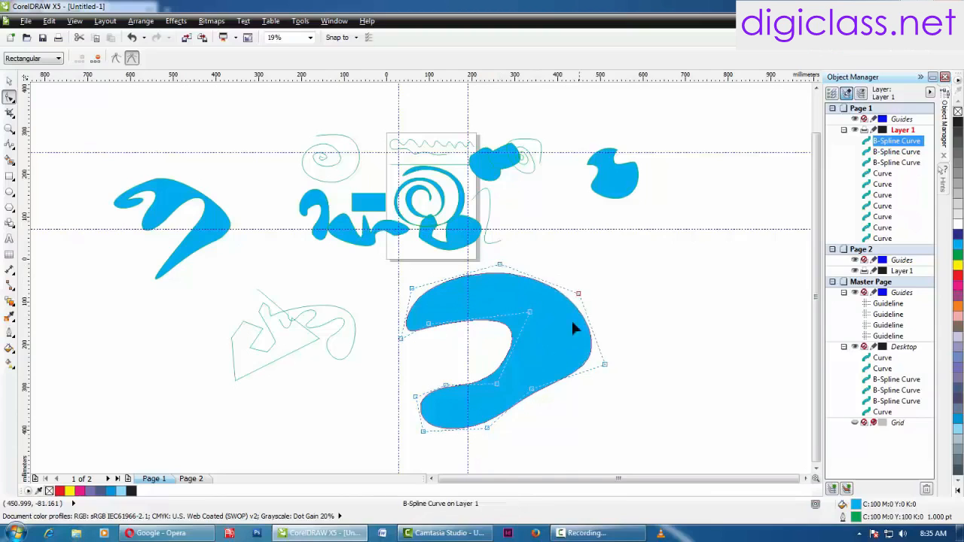
left_click_drag(605, 365, 624, 373)
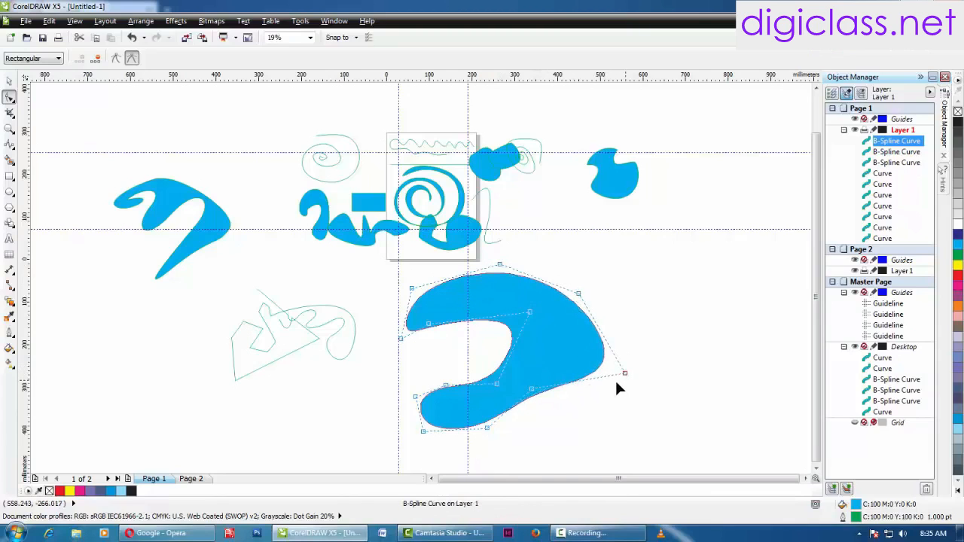
left_click_drag(489, 434, 423, 436)
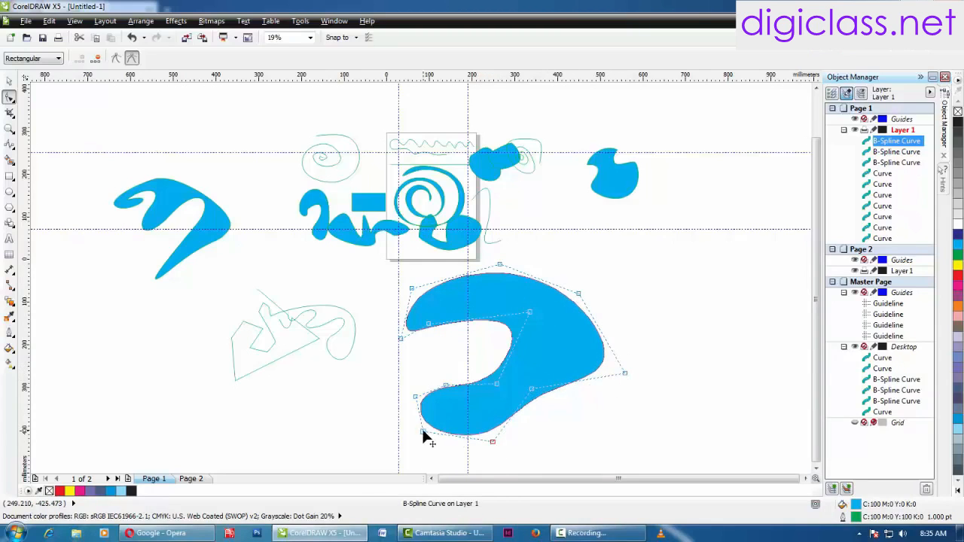
left_click(659, 380)
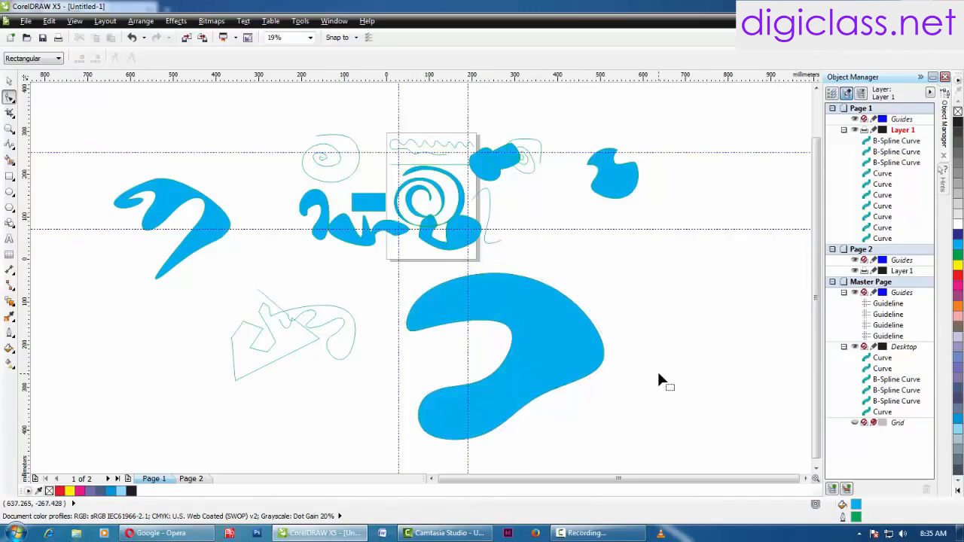
Draw a rectangle about 220 mm wide and 217 mm high to the right of the new B-Spline
key("space")
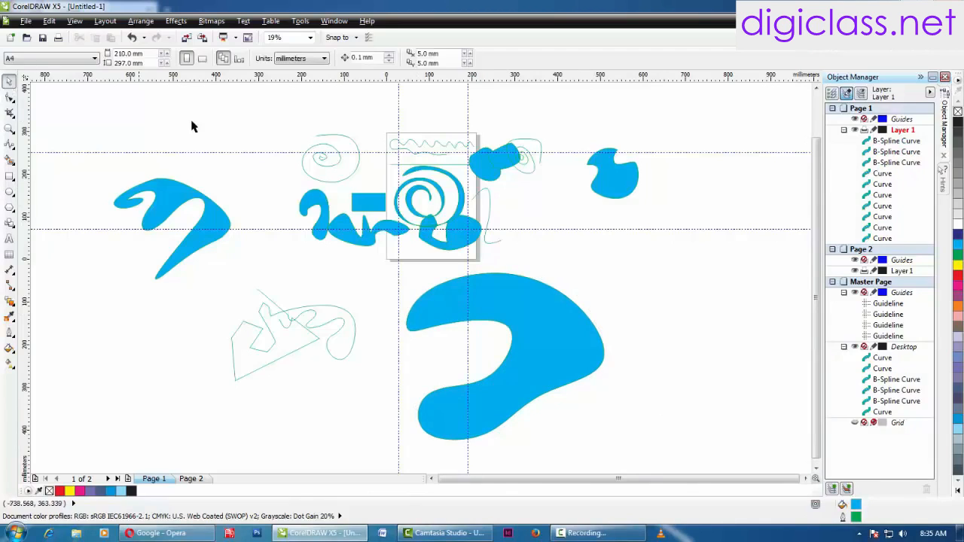
left_click(9, 176)
left_click_drag(631, 263, 726, 357)
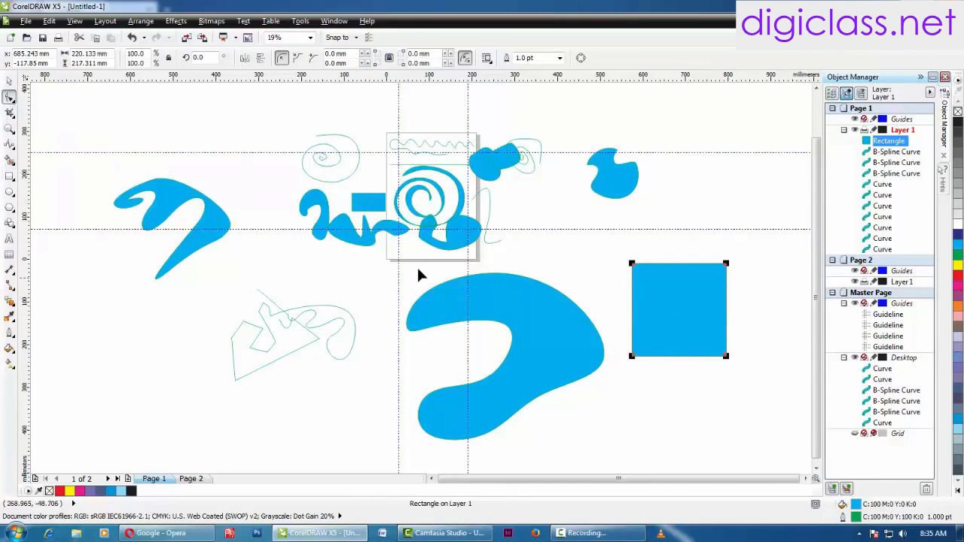
Select the large B-Spline curve and show its control points with the Shape tool
left_click(9, 81)
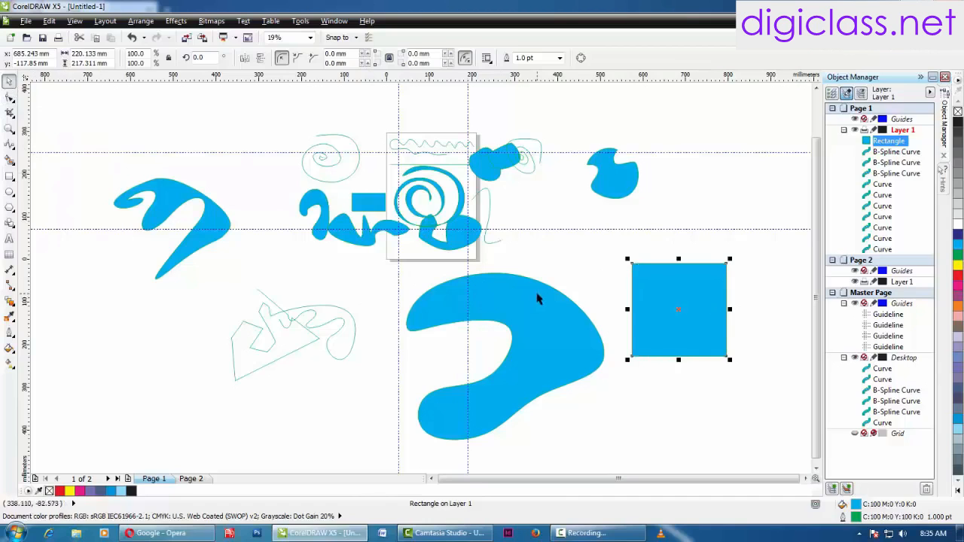
left_click(545, 298)
left_click(9, 98)
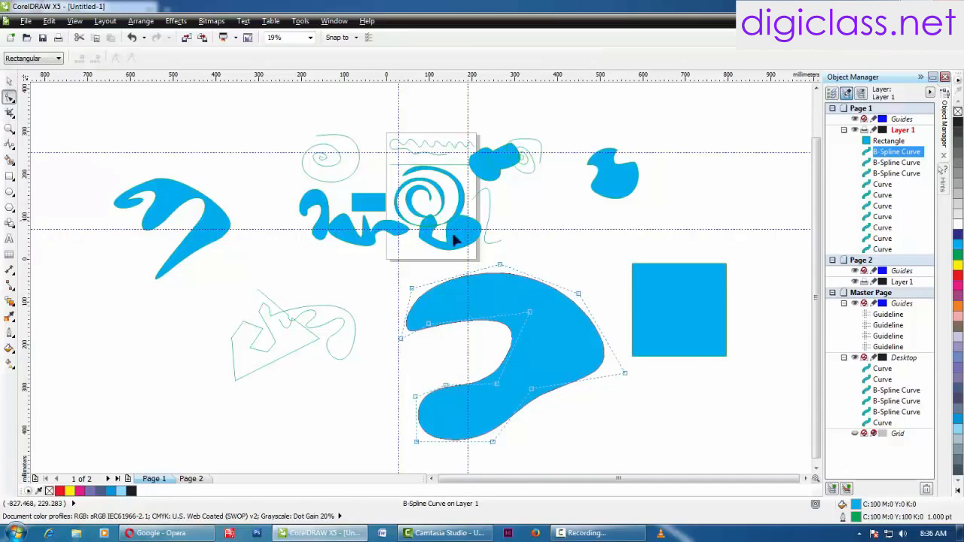
Round the square's corners with a radius of about 35 mm, changing the corner style to scalloped and finally to chamfered
key("Escape")
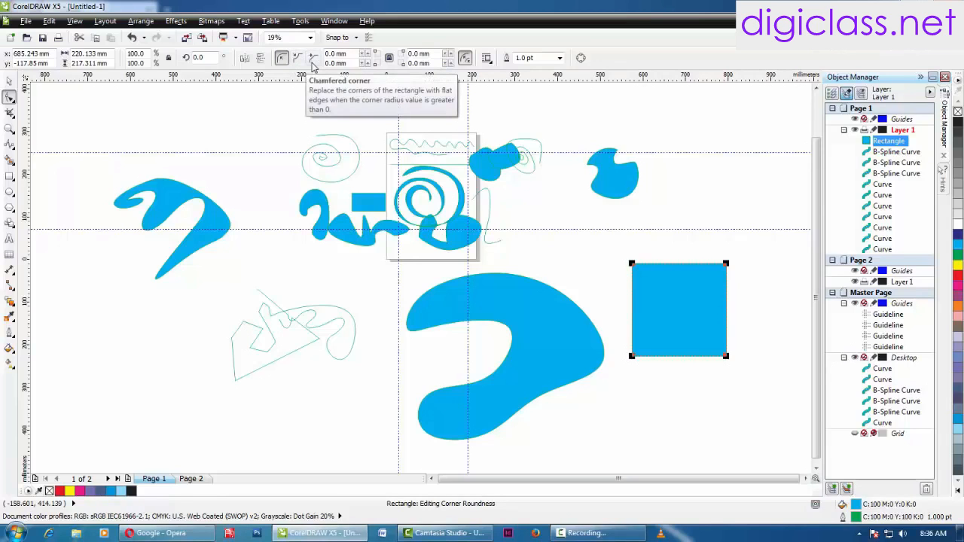
left_click_drag(632, 268, 648, 269)
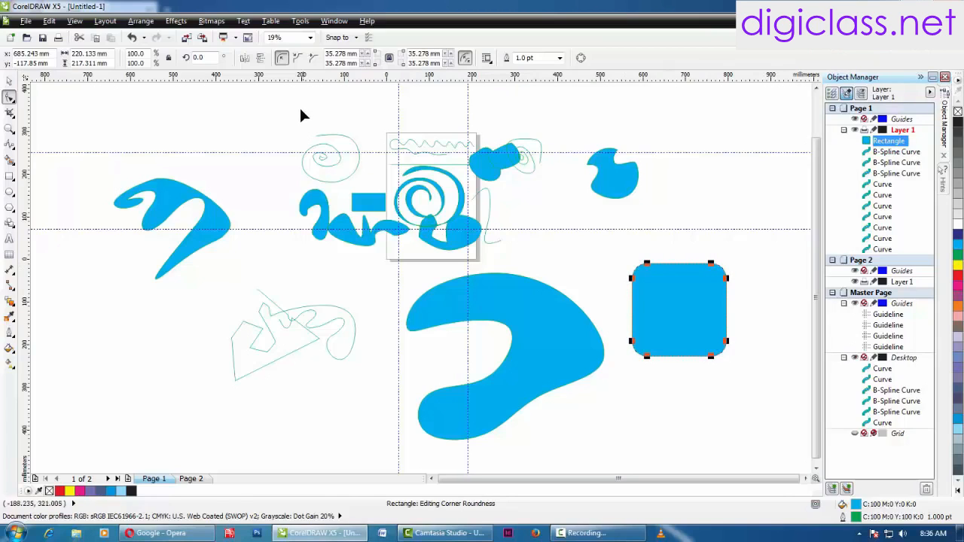
left_click(297, 59)
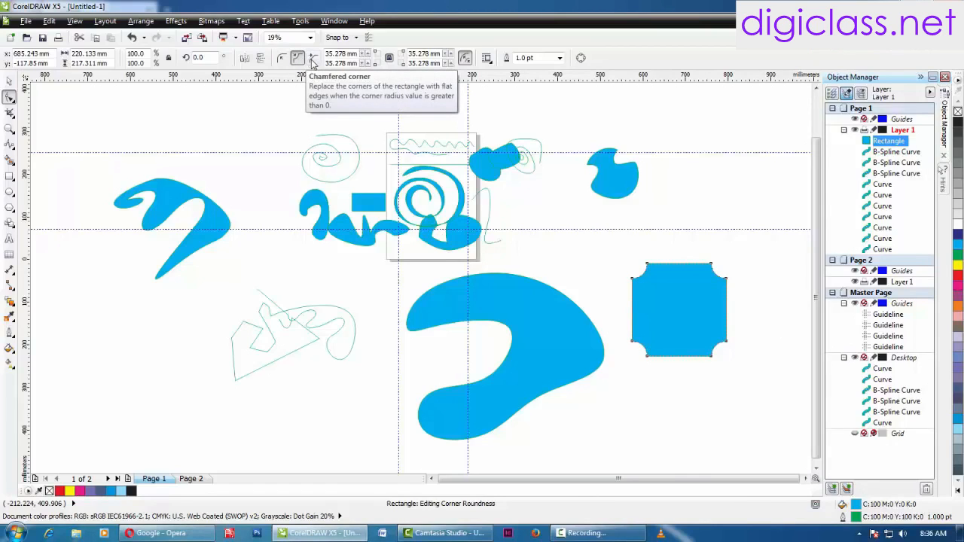
left_click(313, 59)
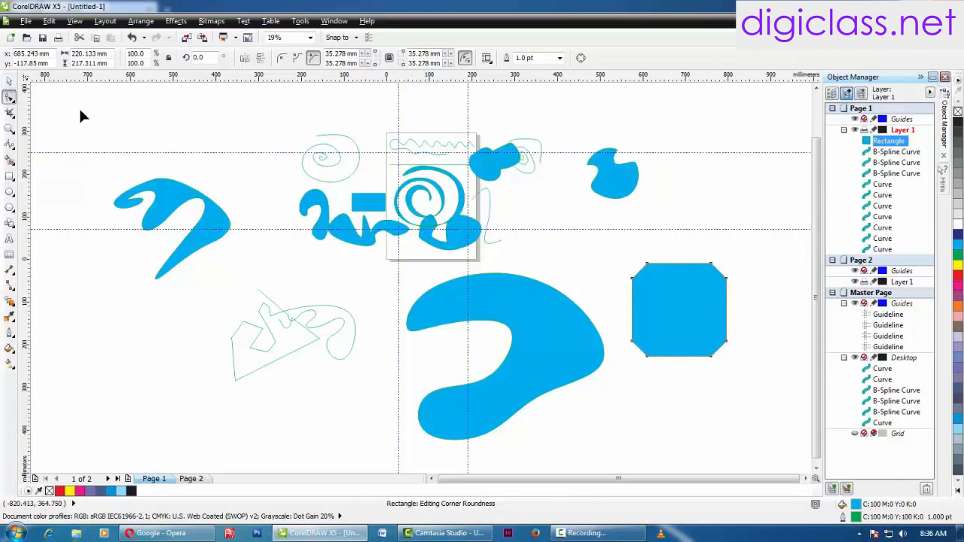
left_click(9, 83)
left_click(86, 253)
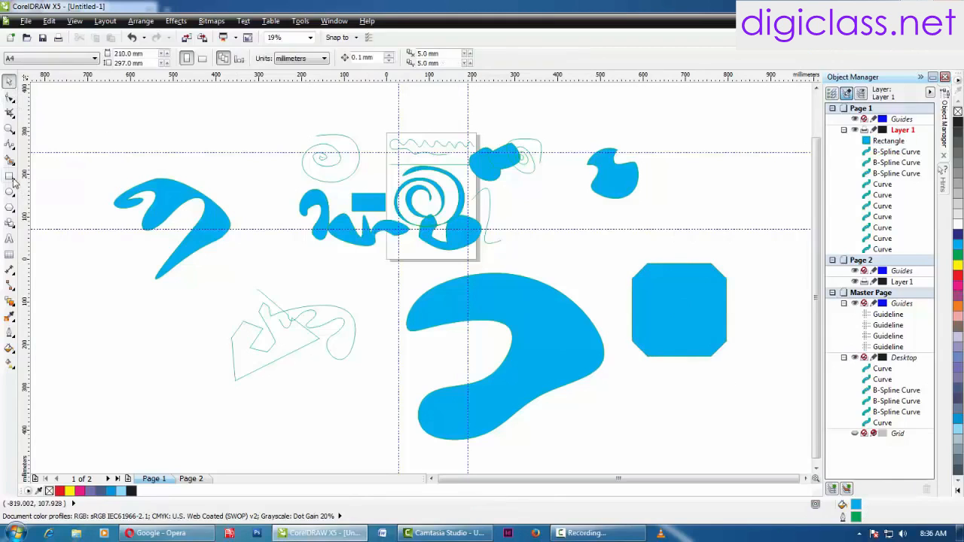
Move the chamfered square up to about X 733 mm, Y 68 mm, and show the large B-Spline's control points with the Shape tool
left_click(634, 315)
left_click_drag(680, 308, 699, 229)
left_click(9, 97)
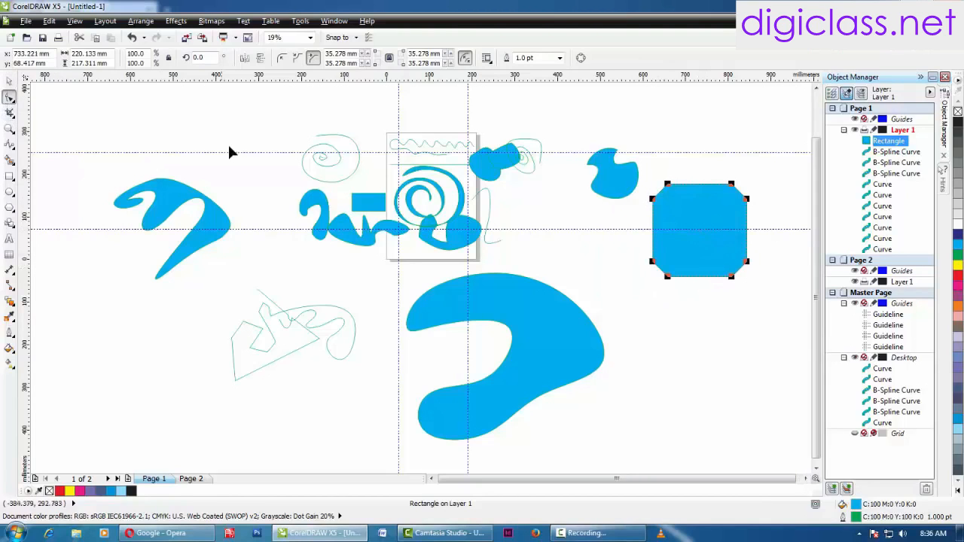
left_click(556, 329)
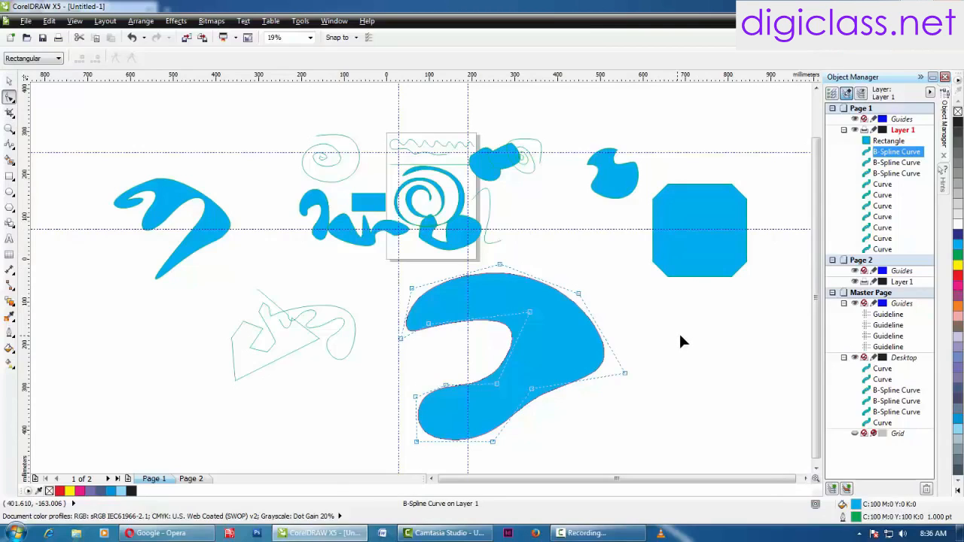
left_click(9, 80)
left_click(180, 144)
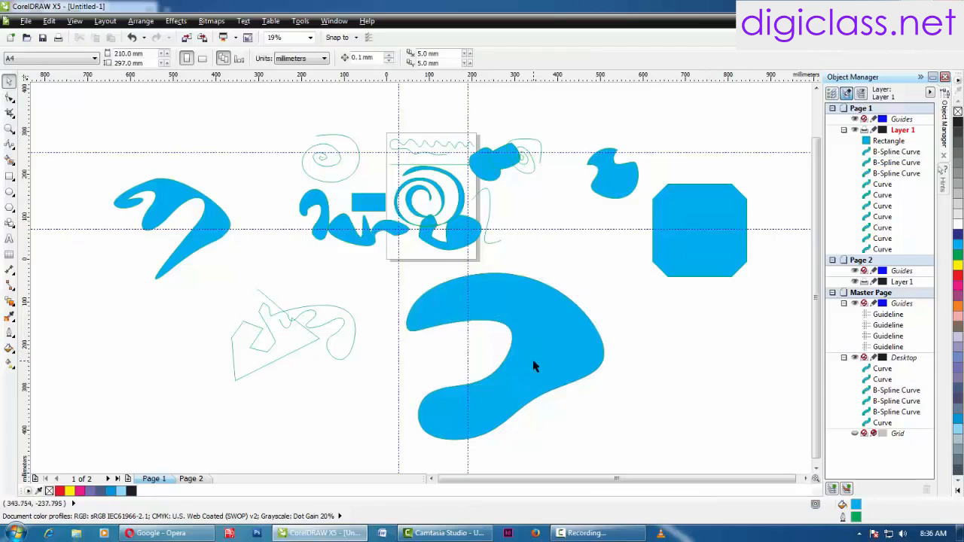
Move the large B-Spline curve to the left and the green freehand curve to the right into its hollow
left_click(560, 344)
left_click_drag(559, 344, 507, 332)
left_click(216, 318)
mouse_move(219, 310)
left_mouse_down()
mouse_move(323, 365)
mouse_move(222, 319)
left_mouse_up()
left_click_drag(175, 284, 418, 393)
left_click_drag(323, 338, 344, 344)
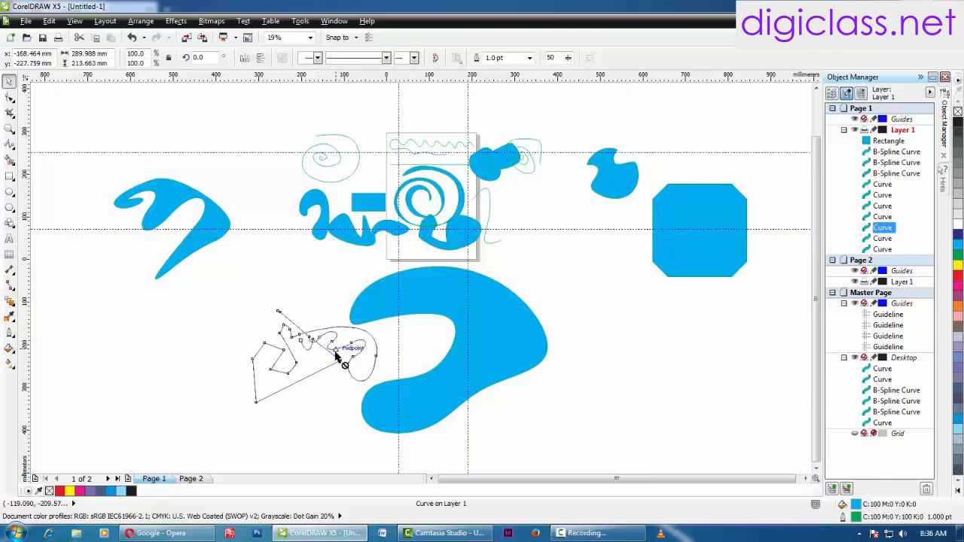
left_click_drag(344, 343, 373, 354)
Shift the large B-Spline slightly further left and move the chamfered square to about X 406 mm, Y 5 mm
left_click(532, 344)
left_click_drag(532, 344, 517, 351)
left_click_drag(696, 253, 559, 281)
left_click(557, 281)
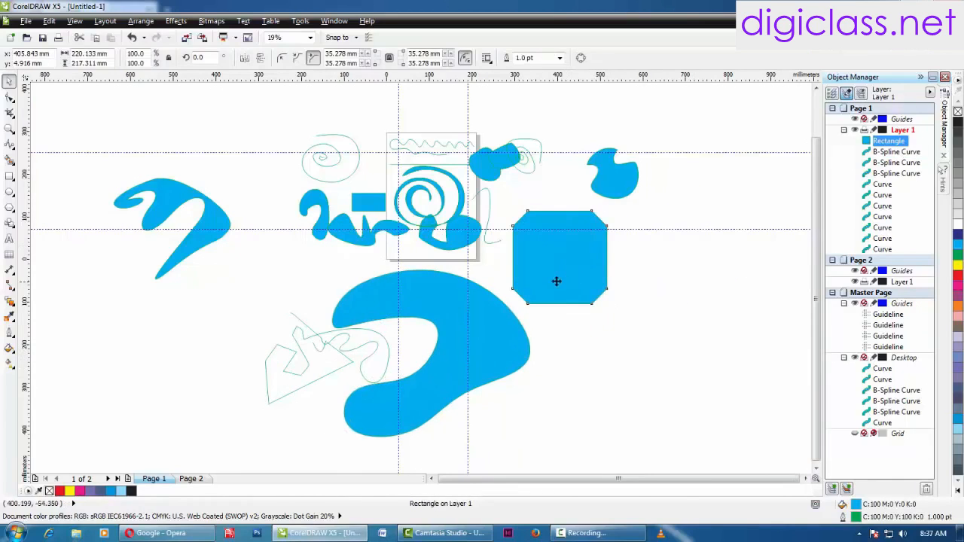
Rotate the small blue curve shape above and right of the chamfered square slightly clockwise and deselect it
left_click(500, 175)
left_click(622, 182)
left_click(614, 188)
left_click_drag(639, 203, 621, 211)
left_click(654, 263)
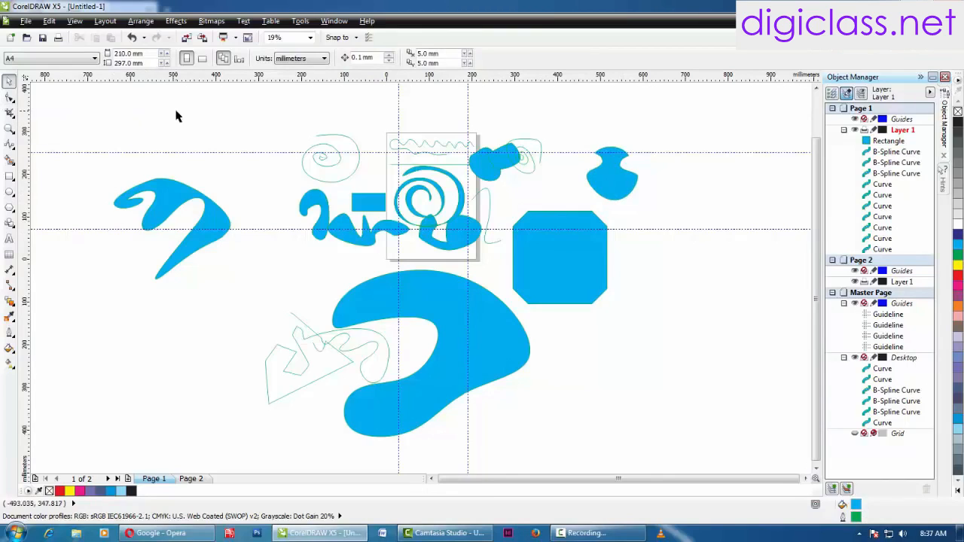
left_click(12, 148)
left_click(236, 129)
left_click(11, 182)
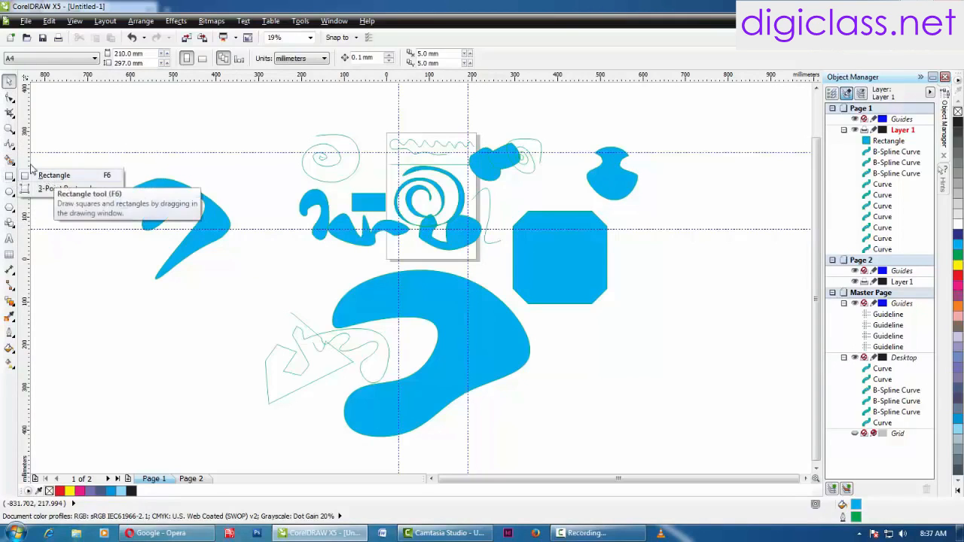
left_click(10, 192)
left_click(11, 207)
left_click(10, 192)
left_click(11, 208)
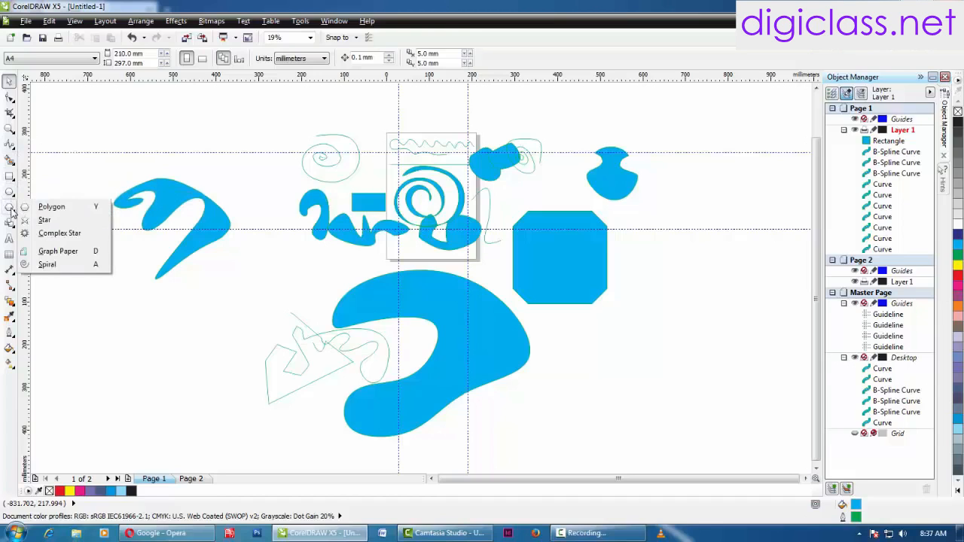
left_click(51, 209)
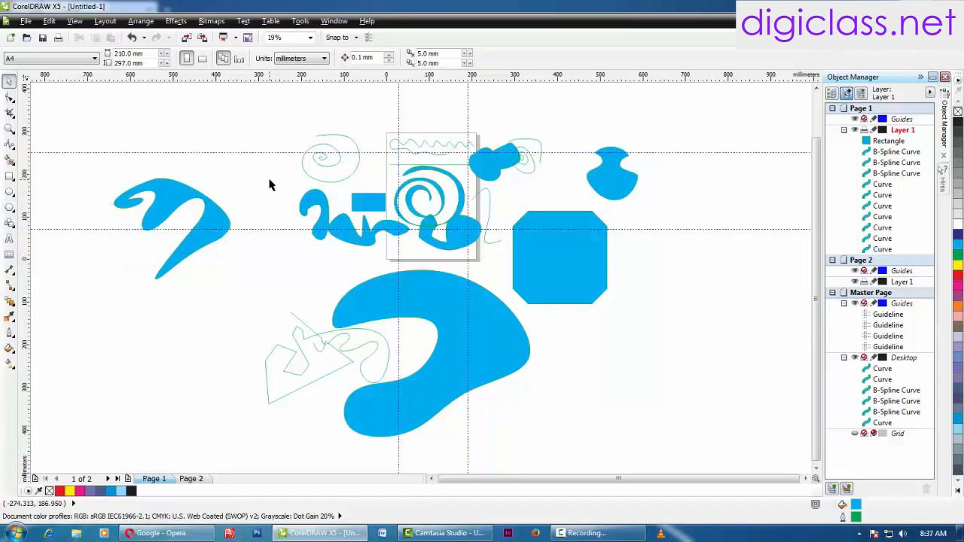